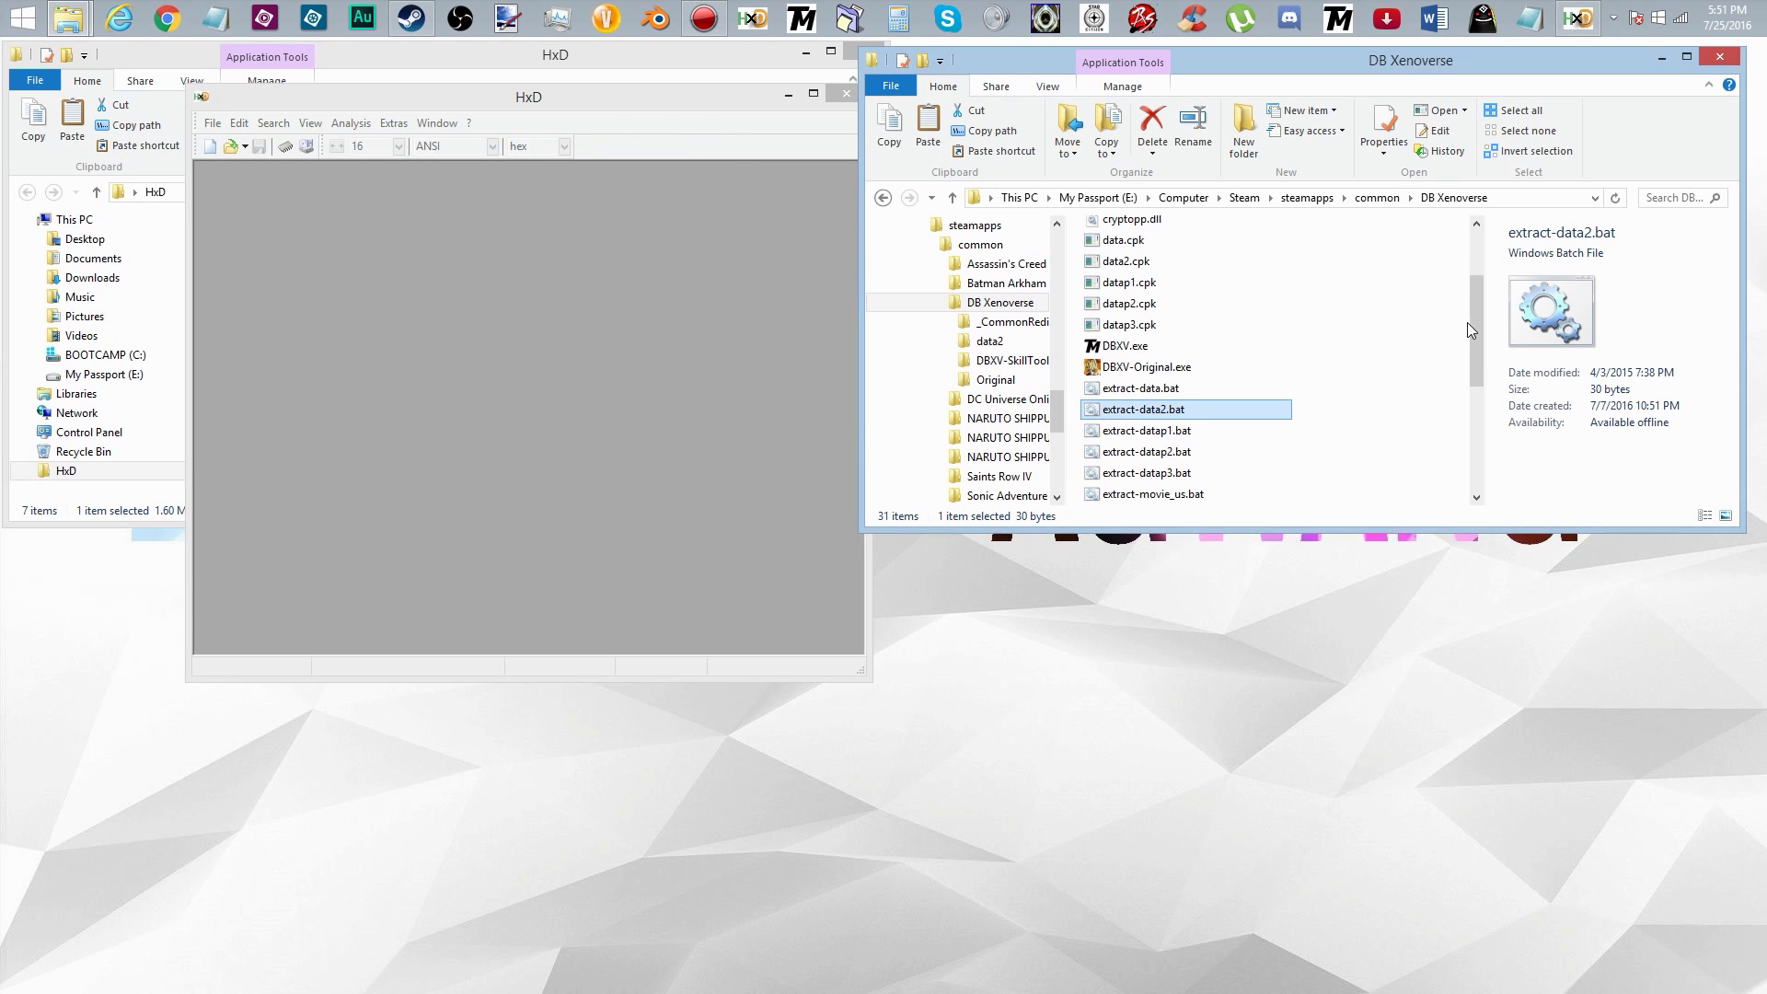
# Step: Go to the msg folder inside data2\data of the DB Xenoverse directory
pyautogui.scroll(2, 1472, 324)
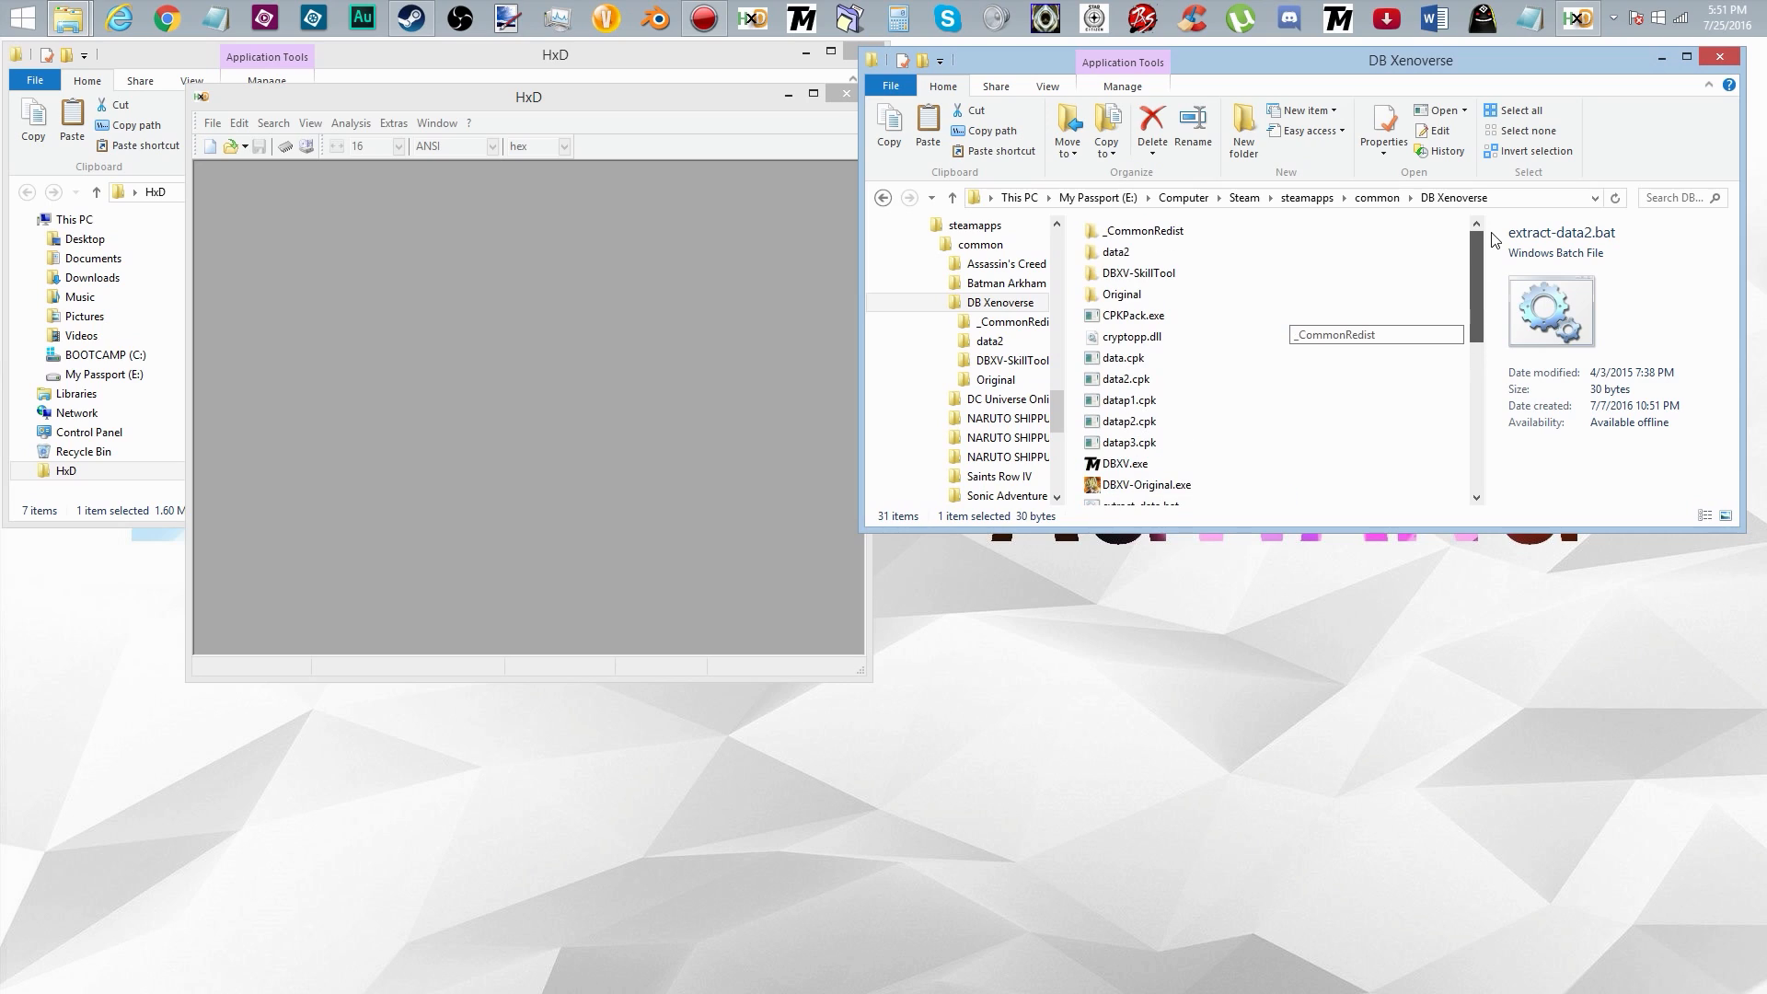
pyautogui.doubleClick(1211, 251)
pyautogui.click(1213, 256)
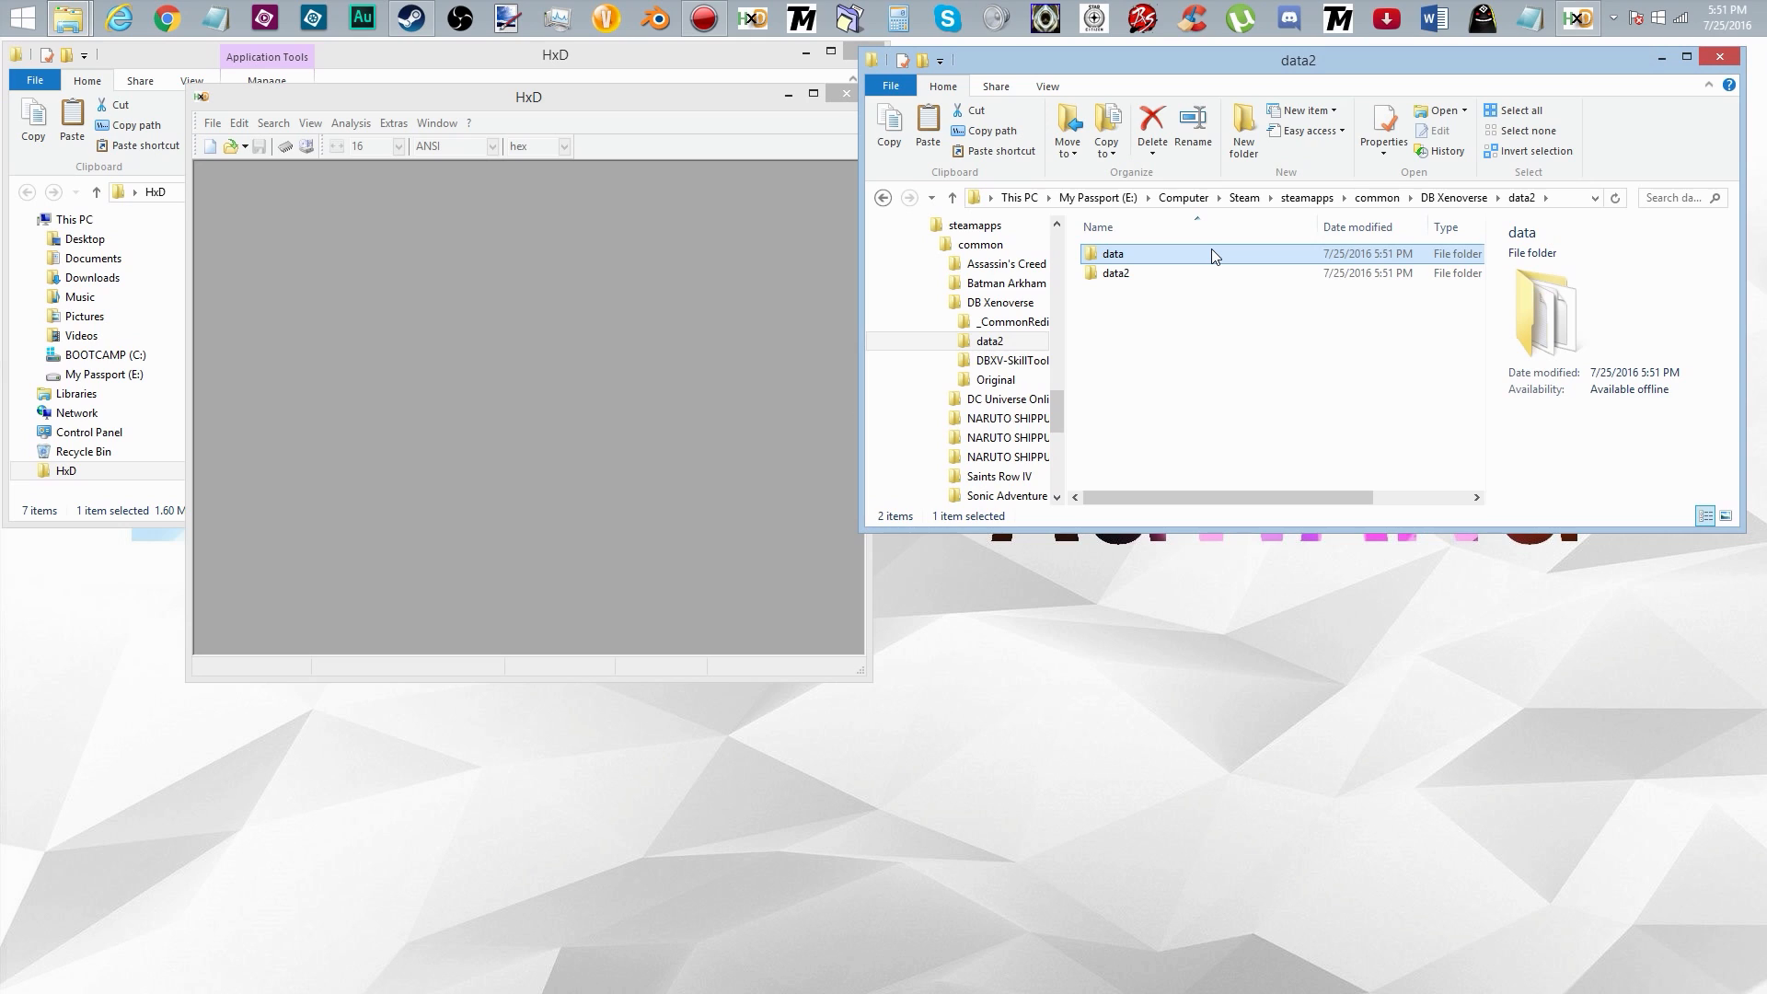
pyautogui.doubleClick(1212, 252)
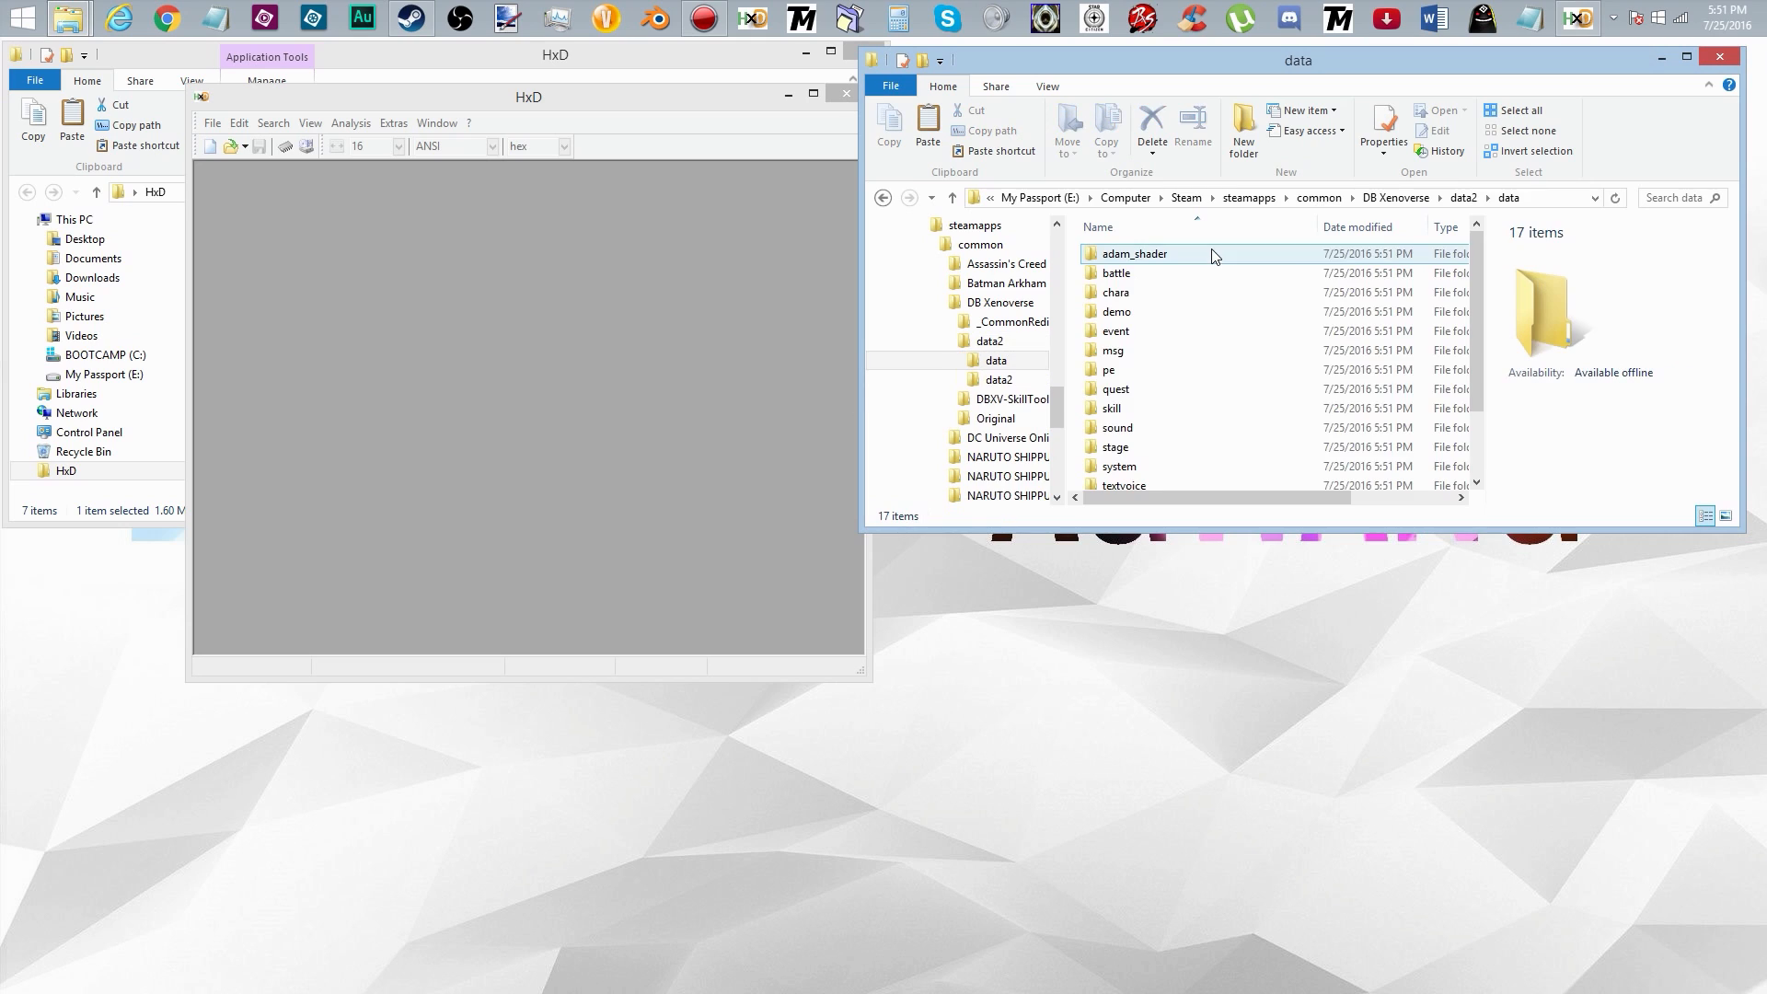
pyautogui.doubleClick(1133, 351)
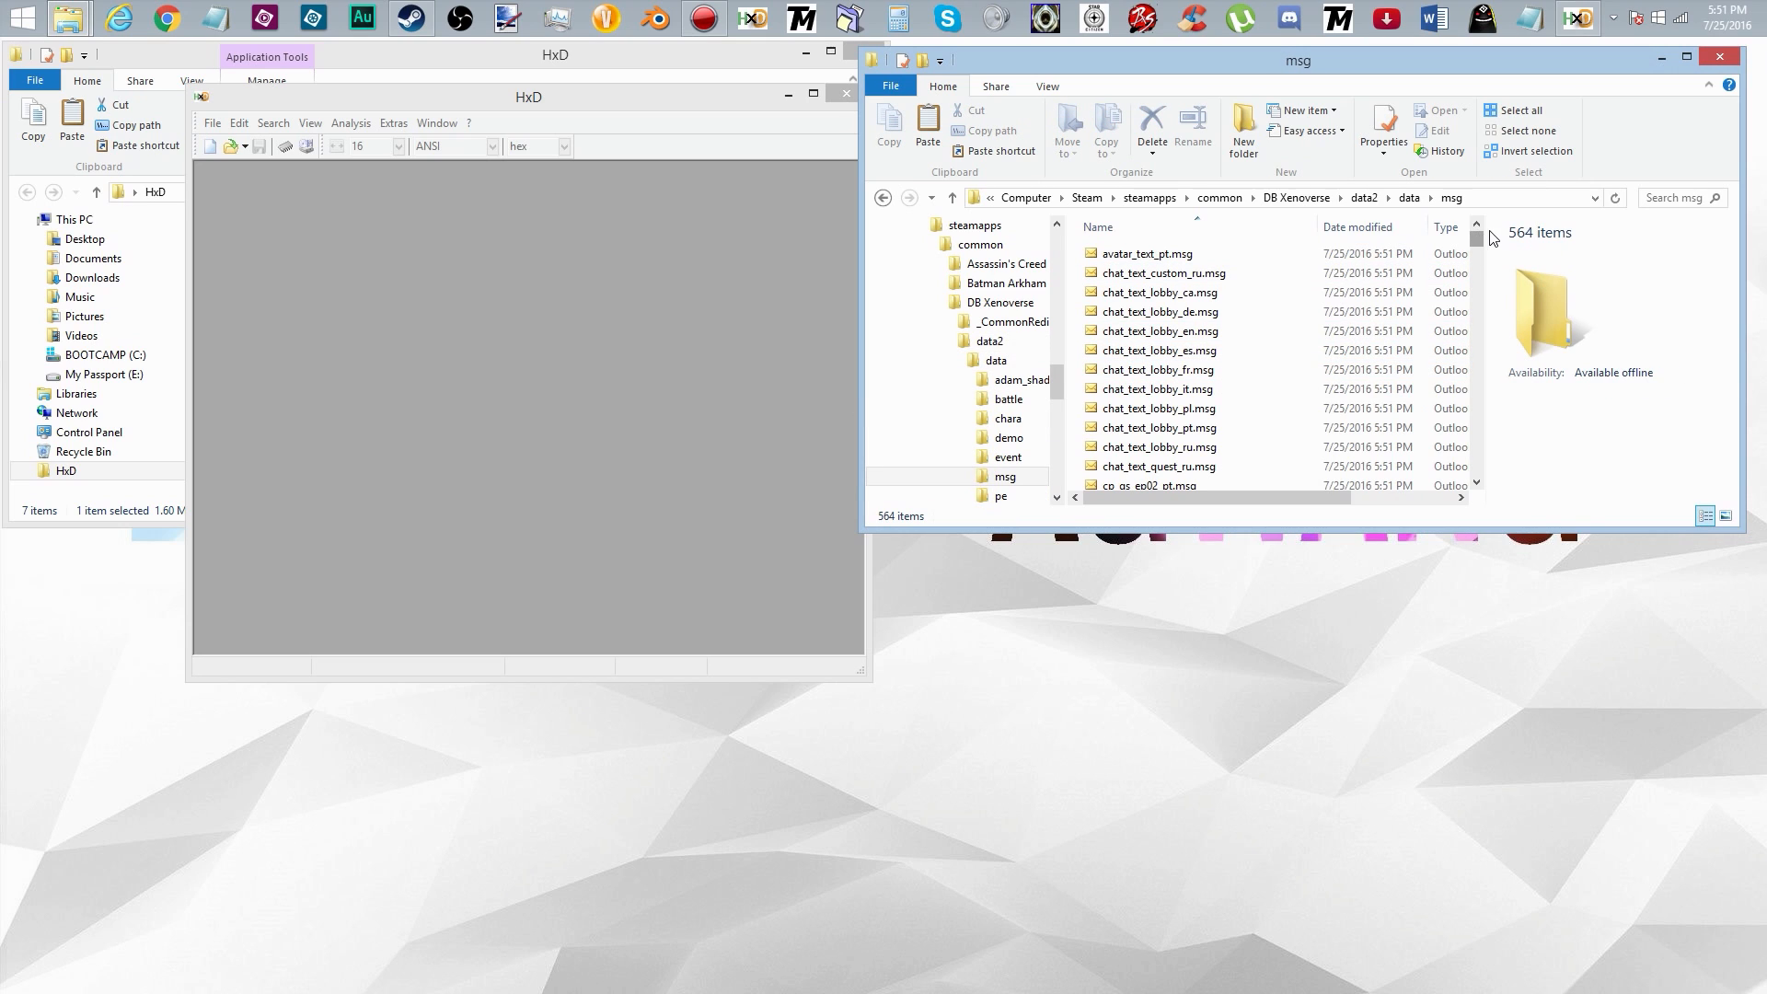
# Step: Open the file proper_noun_character_name_en.msg in the HxD hex editor
pyautogui.moveTo(1470, 241); pyautogui.dragTo(1398, 300)
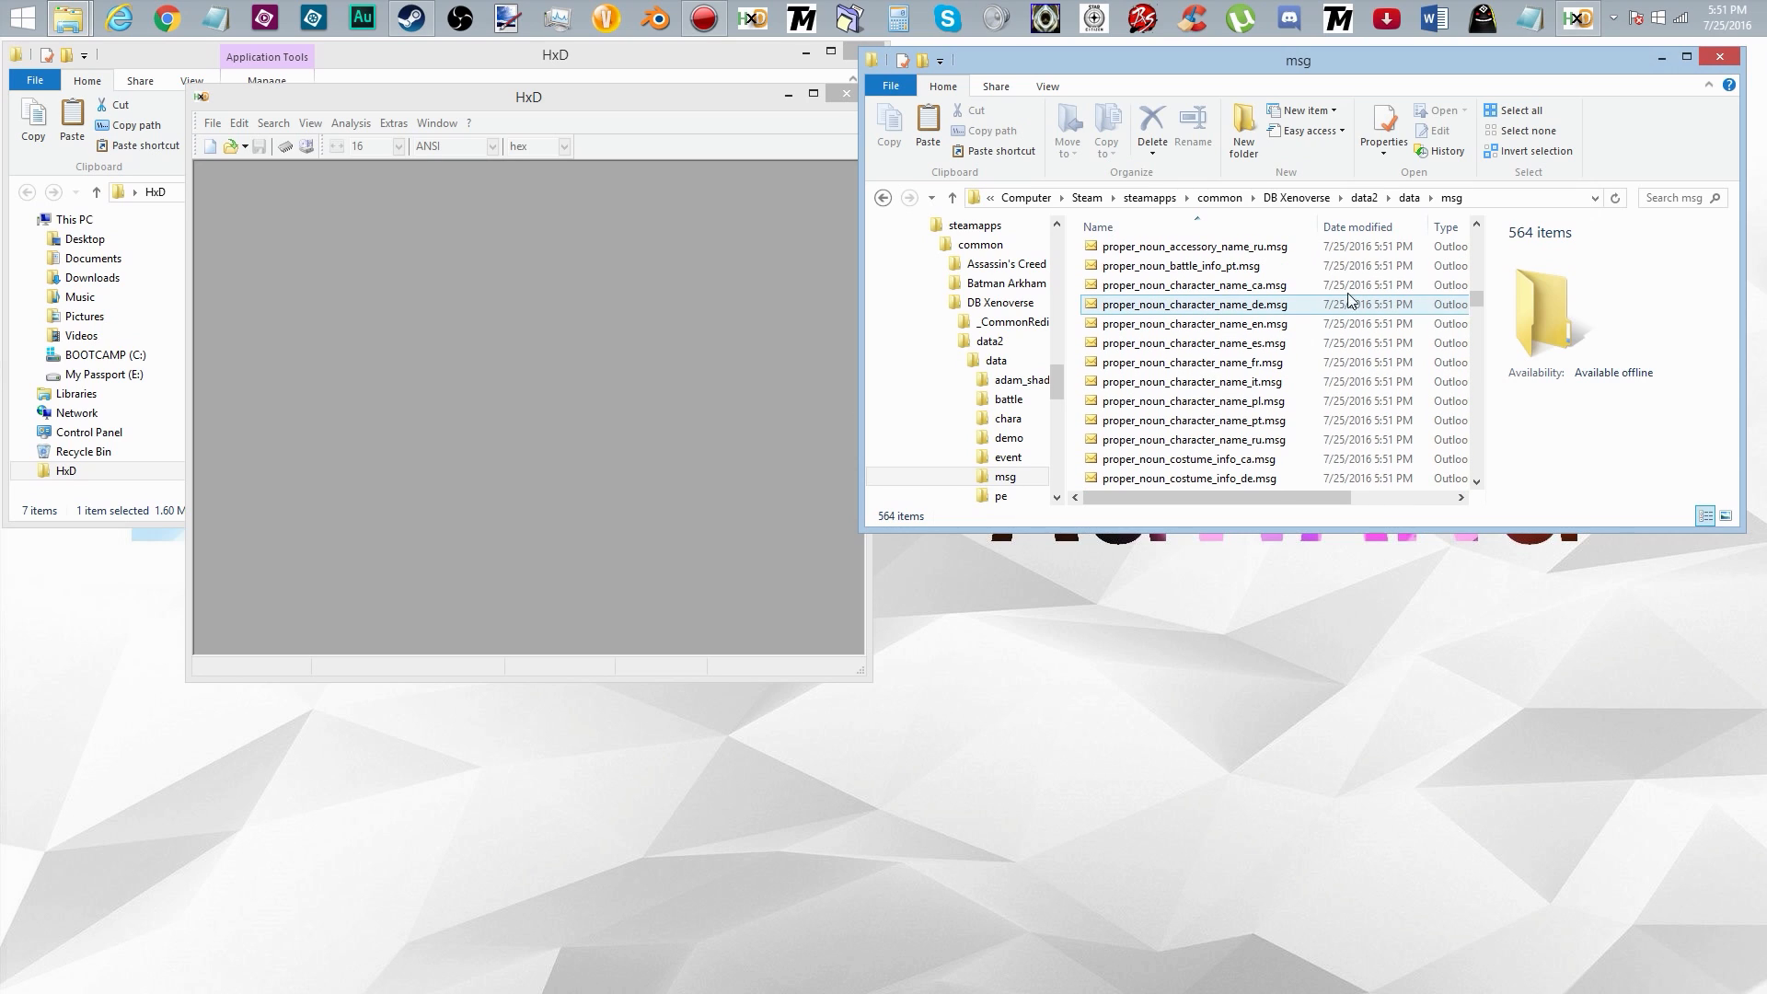
pyautogui.click(1267, 324)
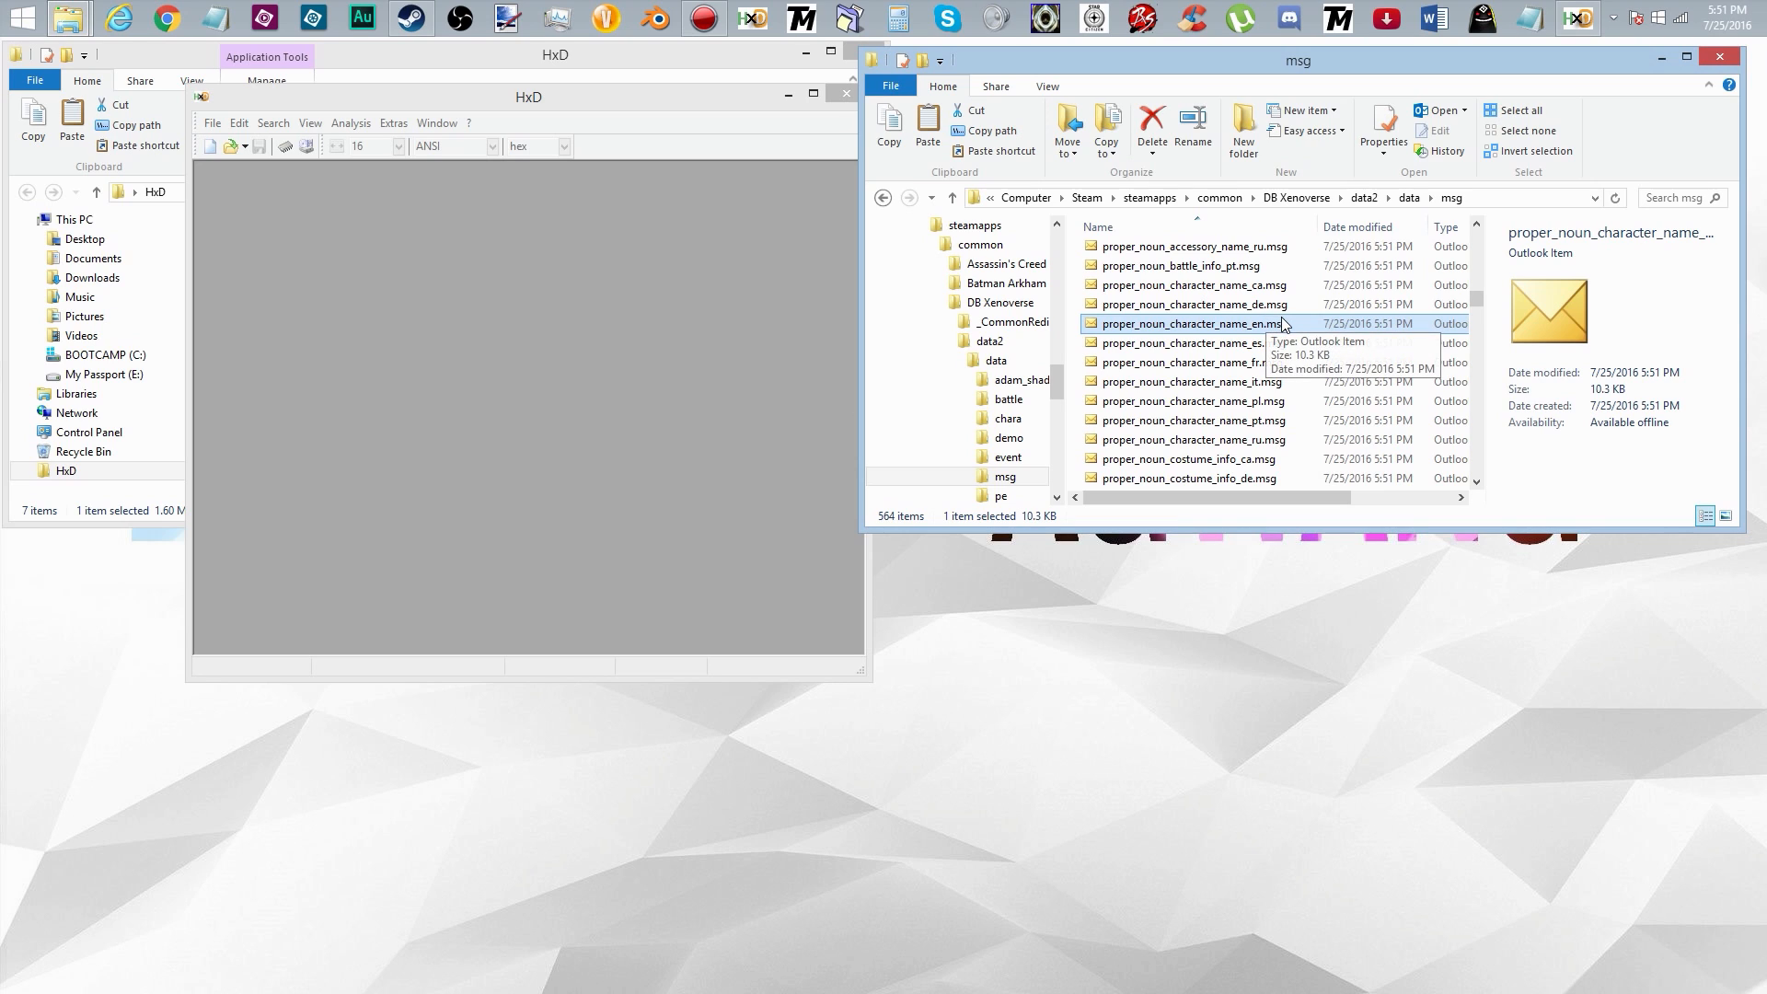
pyautogui.moveTo(1286, 322); pyautogui.dragTo(533, 333)
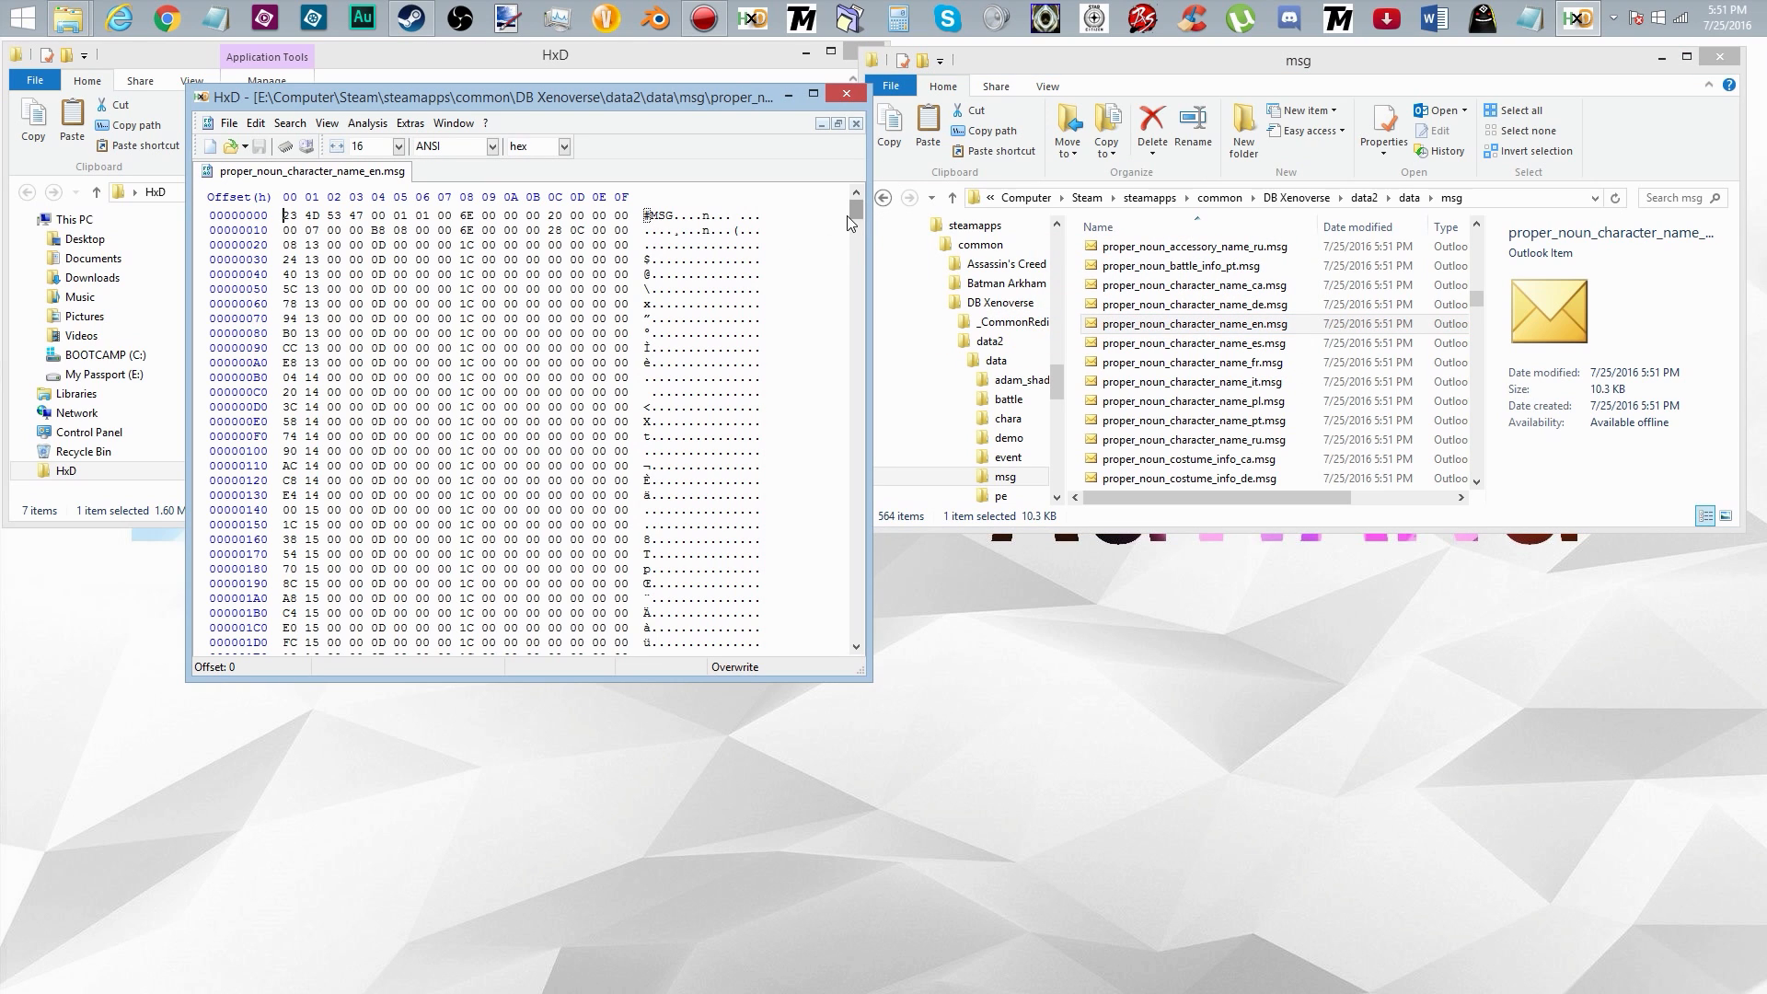
# Step: Try to rename the Goku entry at offset 1F02 to Bot, deleting the leftover letter and restoring it
pyautogui.moveTo(858, 206); pyautogui.dragTo(868, 559)
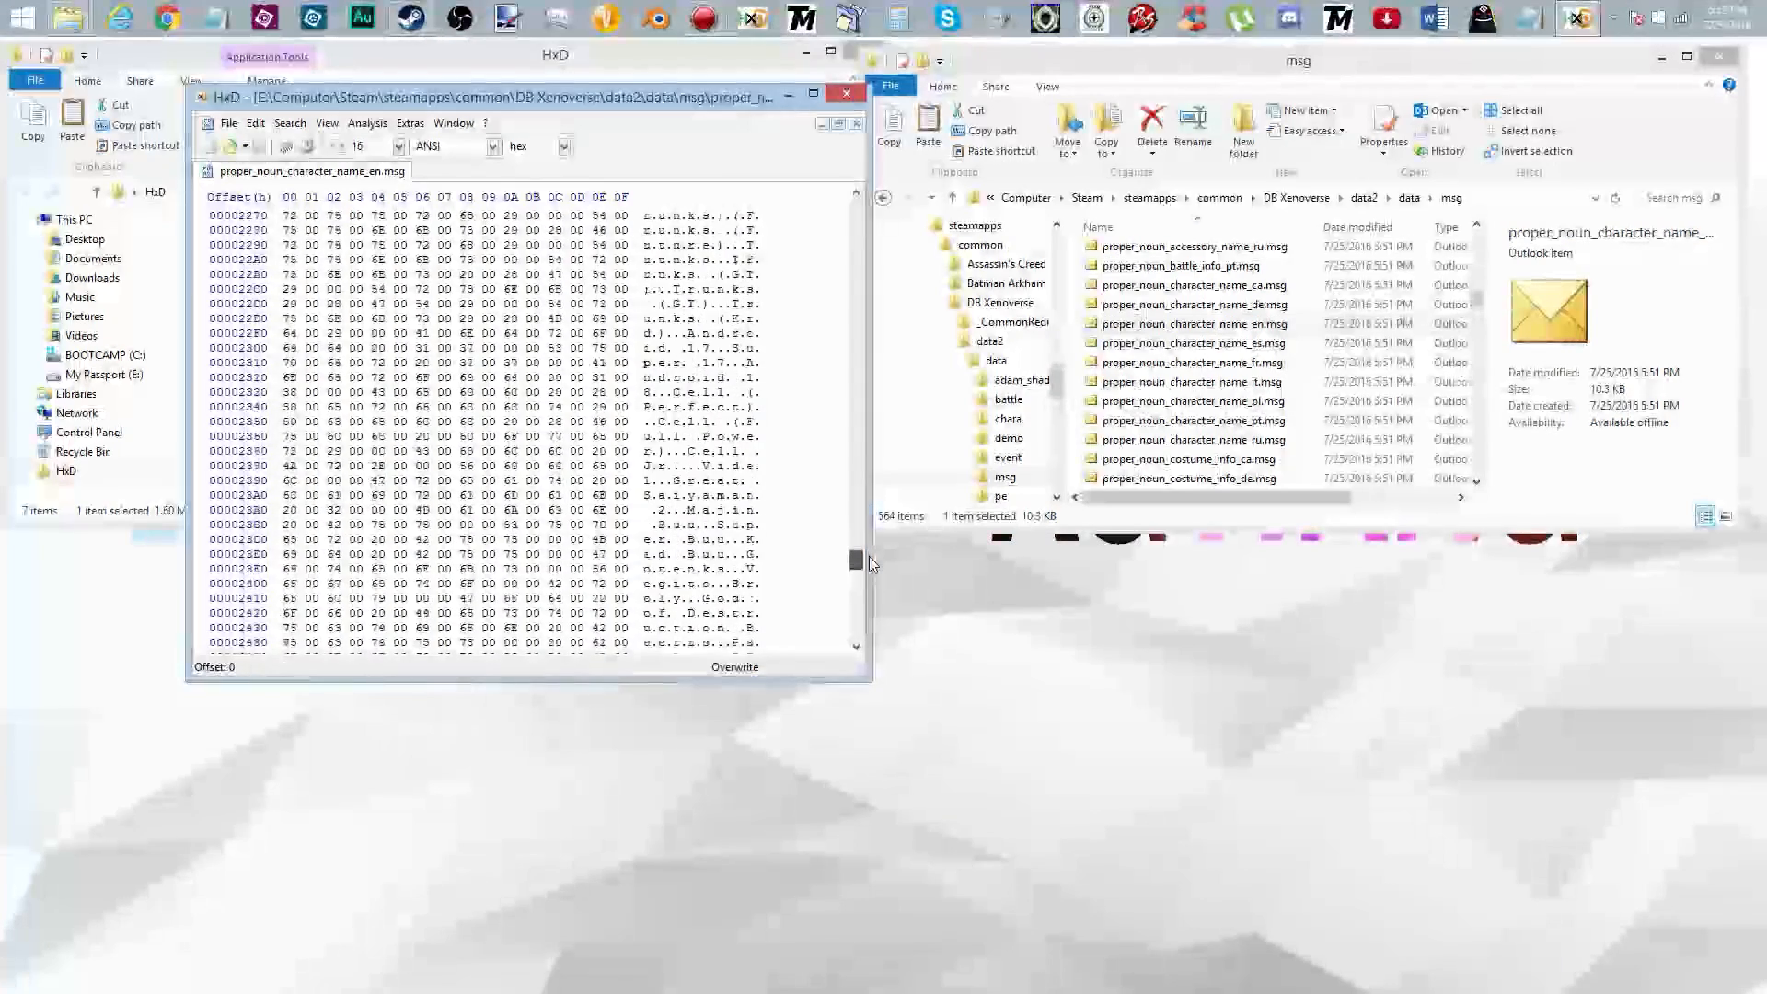
pyautogui.click(763, 275)
pyautogui.scroll(8, 751, 276)
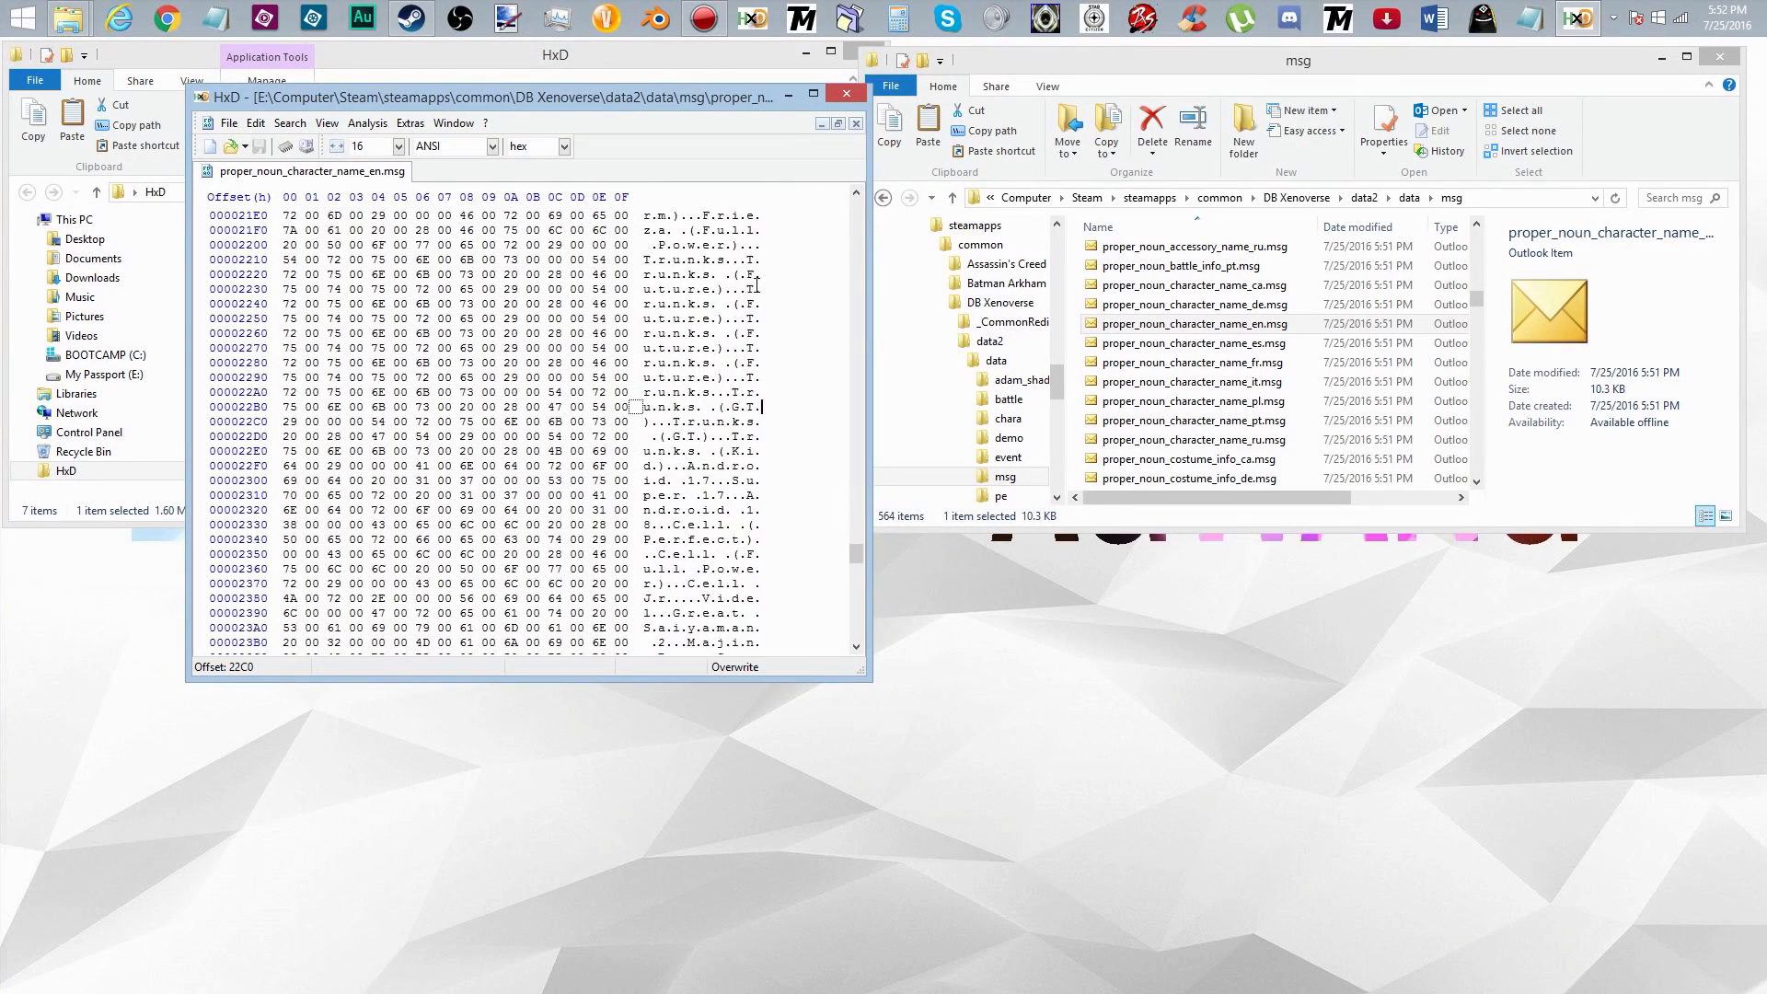
pyautogui.scroll(15, 751, 278)
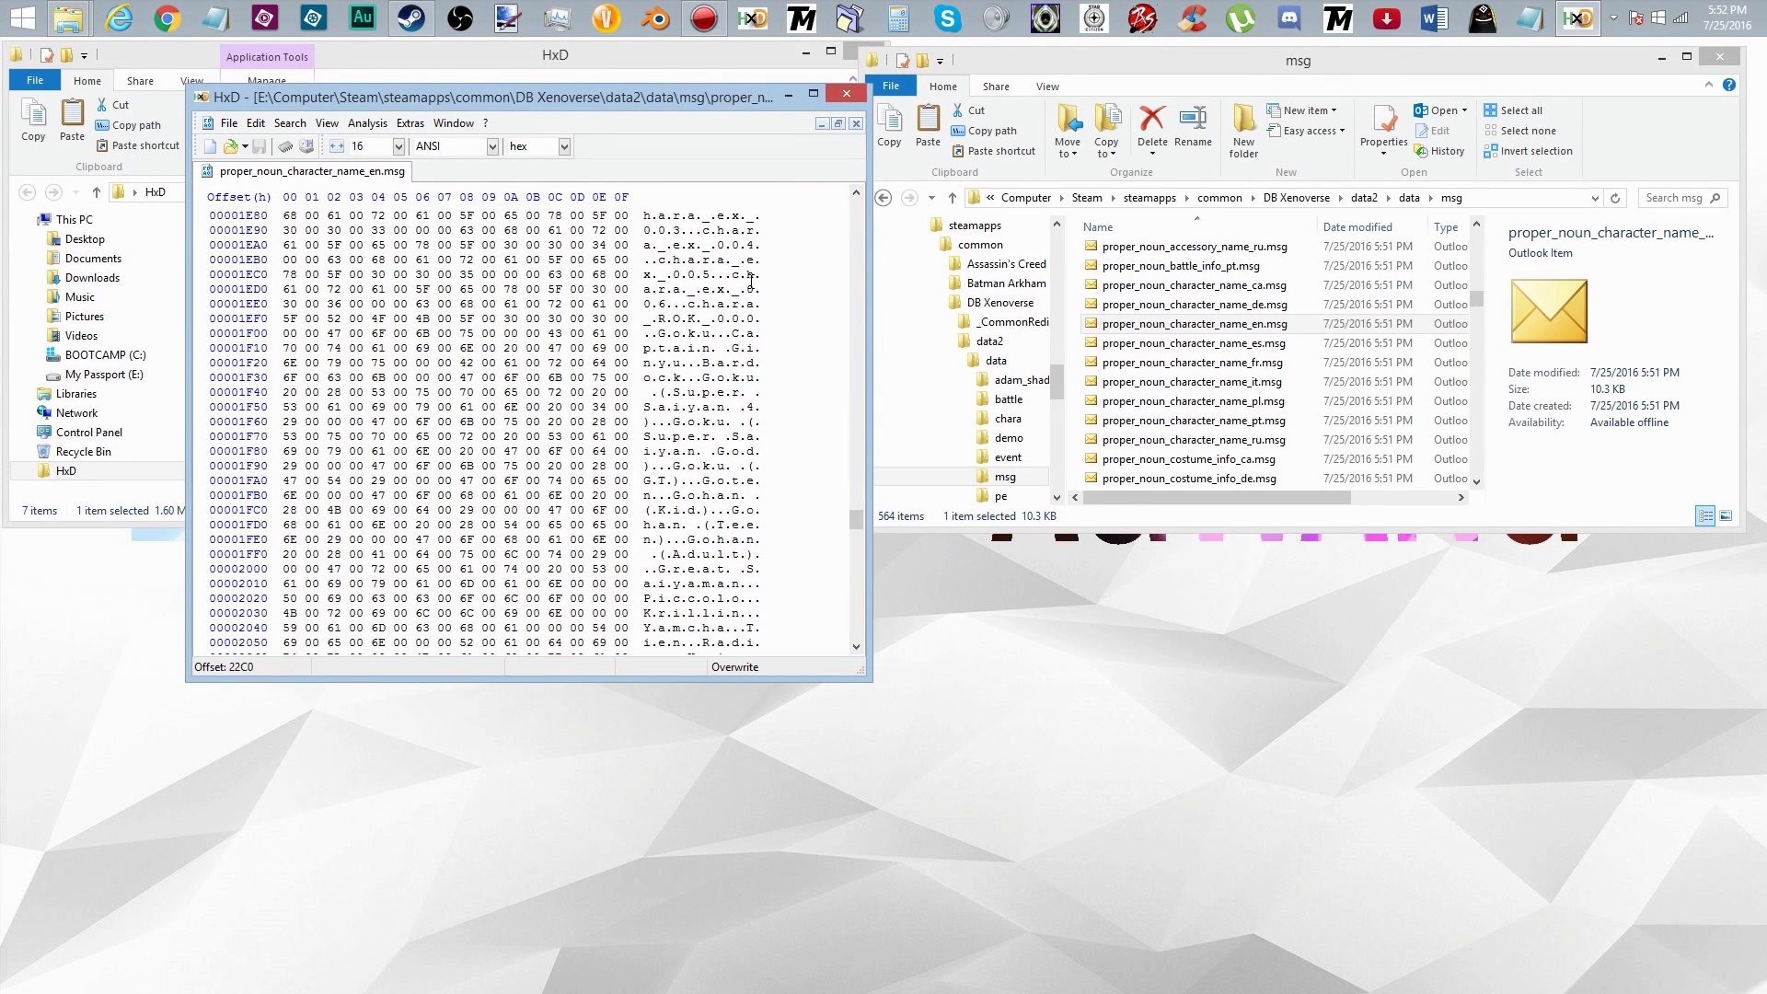
pyautogui.scroll(-2, 751, 281)
pyautogui.click(661, 337)
pyautogui.write('B')
pyautogui.press('Right')
pyautogui.press('Right')
pyautogui.press('Right')
pyautogui.write('t')
pyautogui.press('Right')
pyautogui.hotkey('shift', 'Right')
pyautogui.press('Delete')
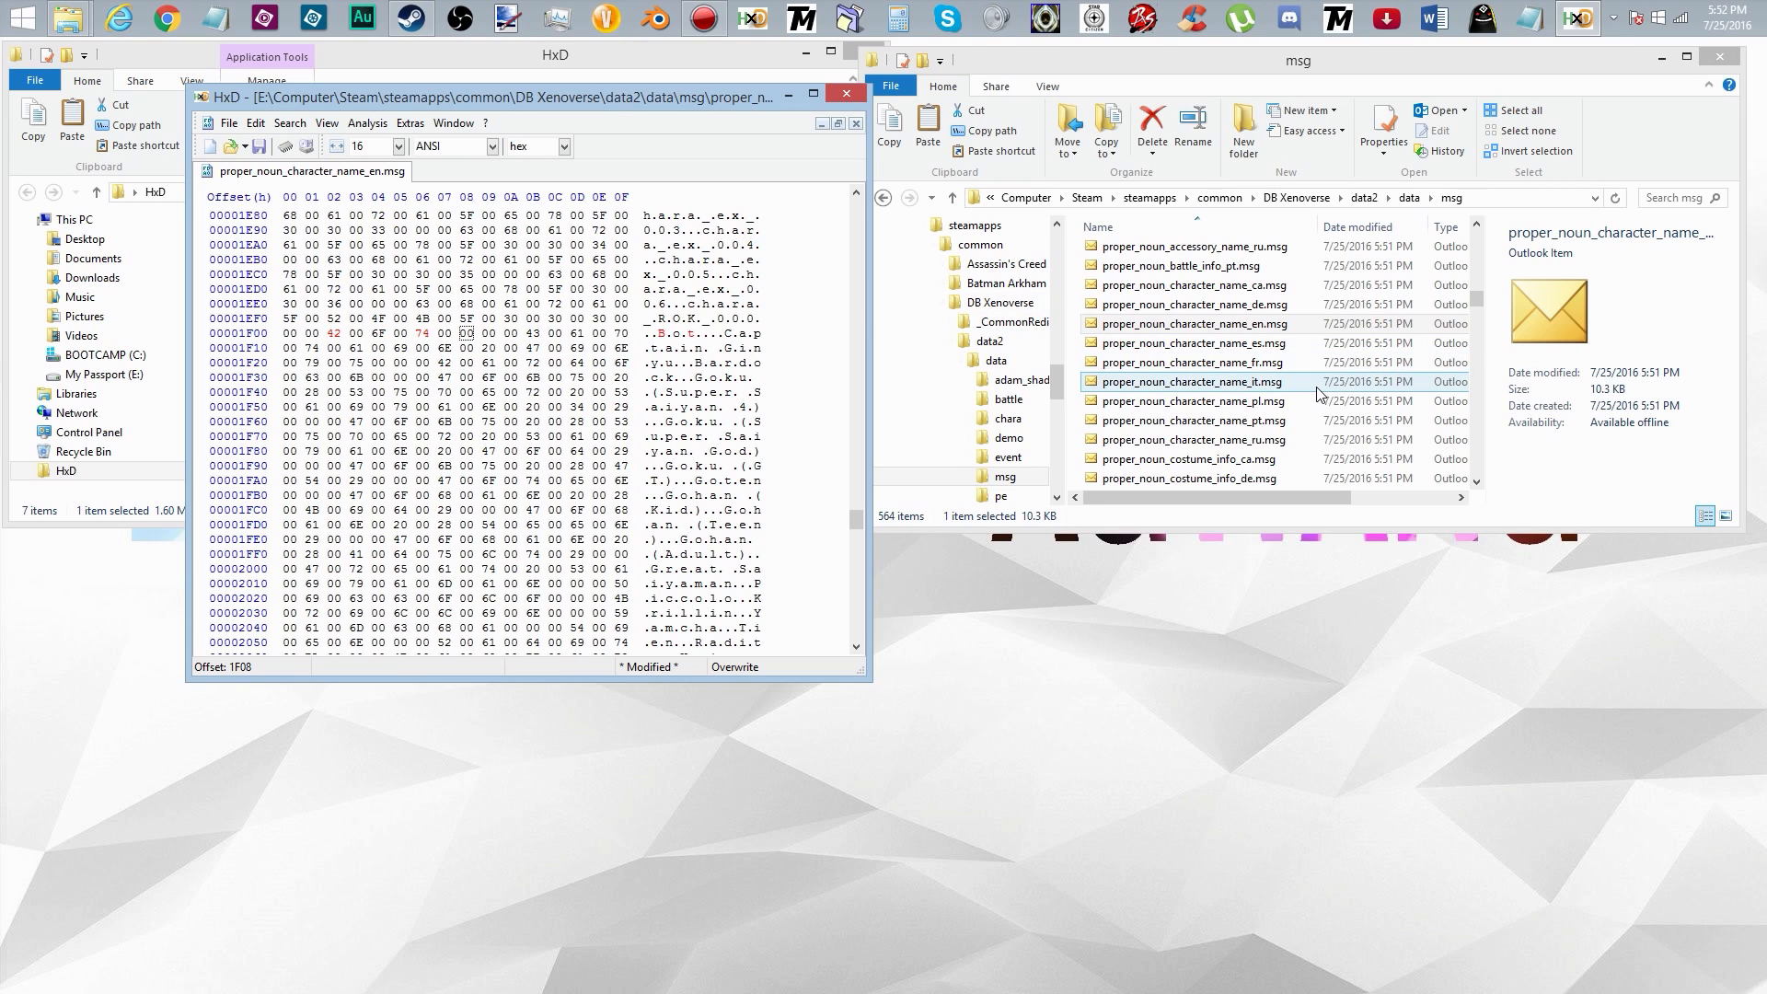
pyautogui.hotkey('ctrl', 'z')
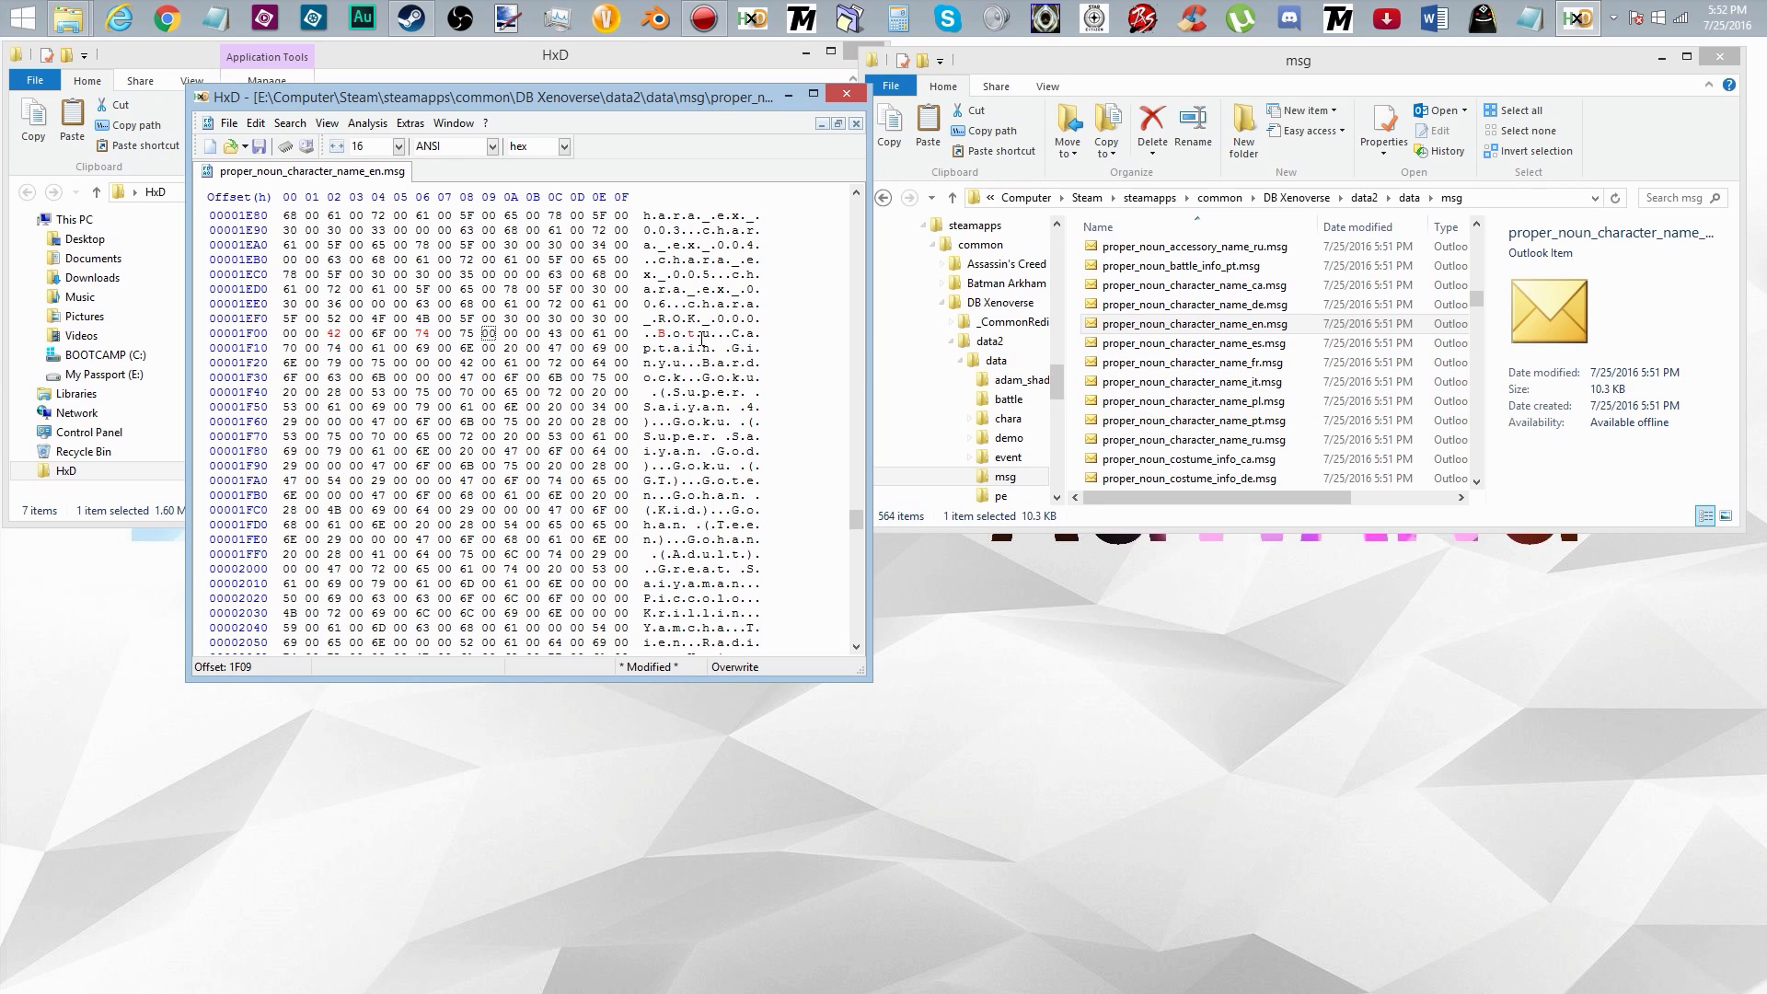
# Step: Overwrite the leftover u byte after Bot with 00 and highlight the empty bytes that follow the name
pyautogui.moveTo(705, 334); pyautogui.dragTo(708, 335)
pyautogui.click(459, 330)
pyautogui.write('00')
pyautogui.moveTo(713, 335); pyautogui.dragTo(733, 337)
pyautogui.click(708, 334)
pyautogui.click(710, 335)
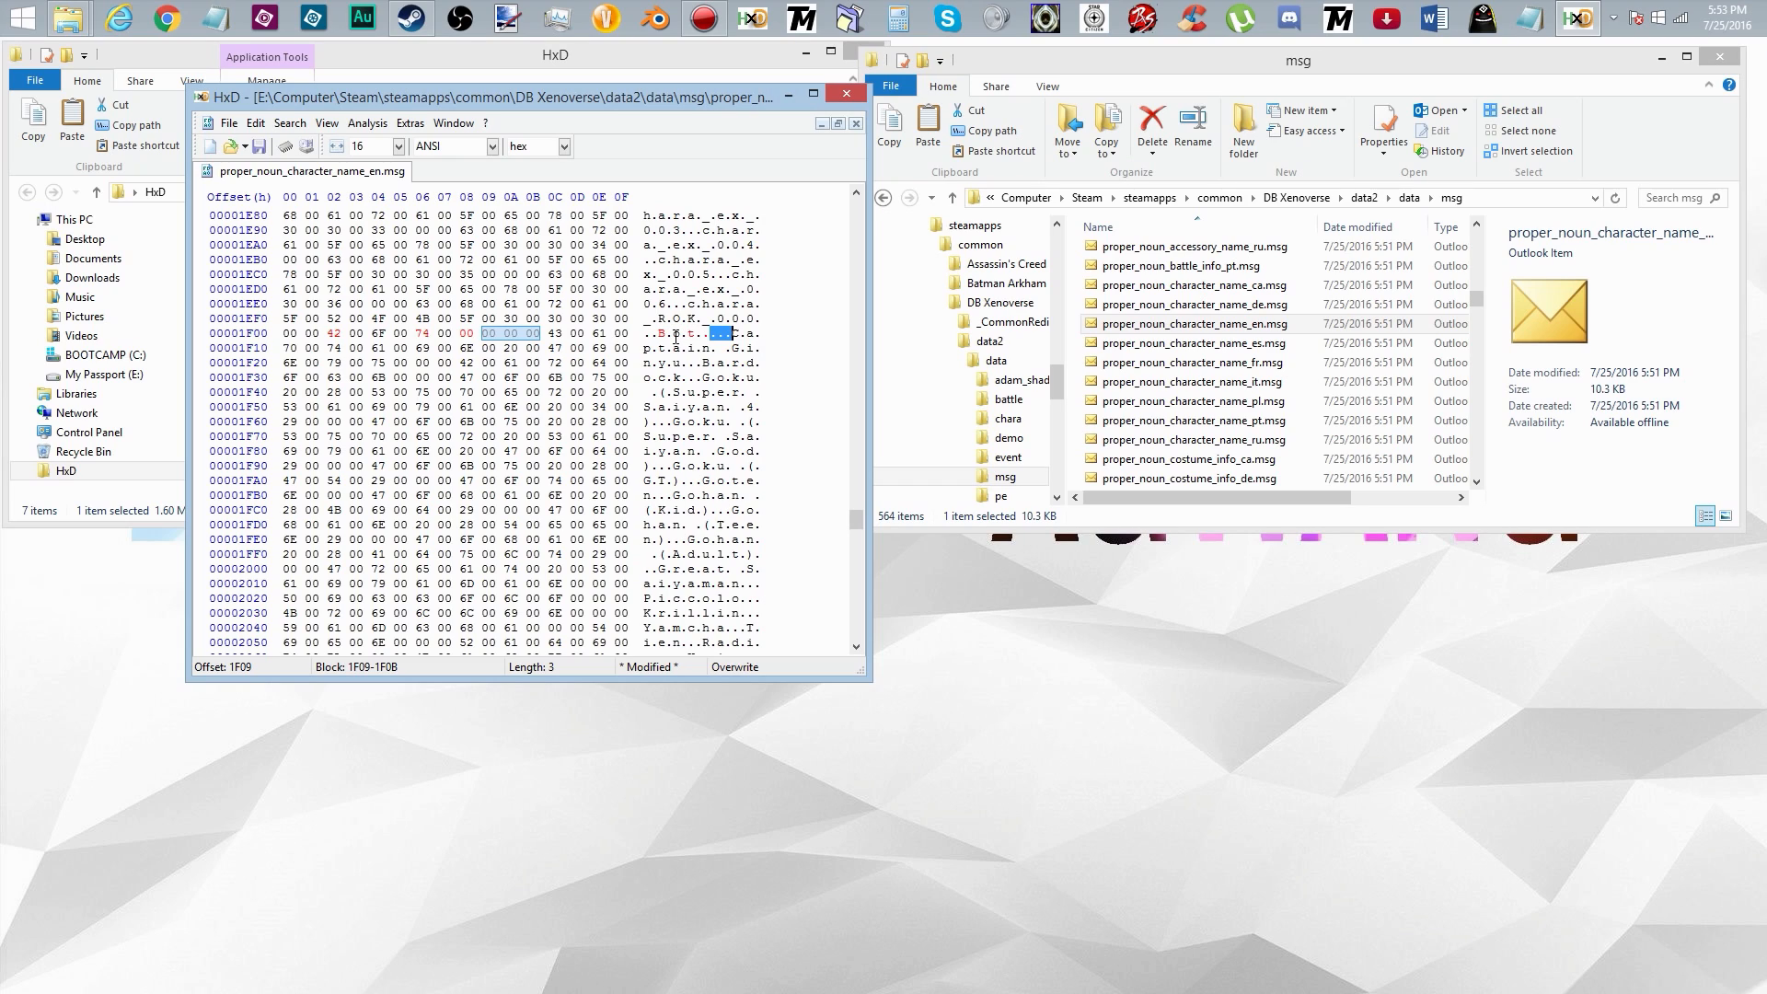
# Step: Undo all edits made to the Goku name entry
pyautogui.hotkey('ctrl', 'z')
pyautogui.hotkey('ctrl', 'z')
pyautogui.hotkey('ctrl', 'z')
pyautogui.hotkey('ctrl', 'z')
pyautogui.hotkey('ctrl', 'z')
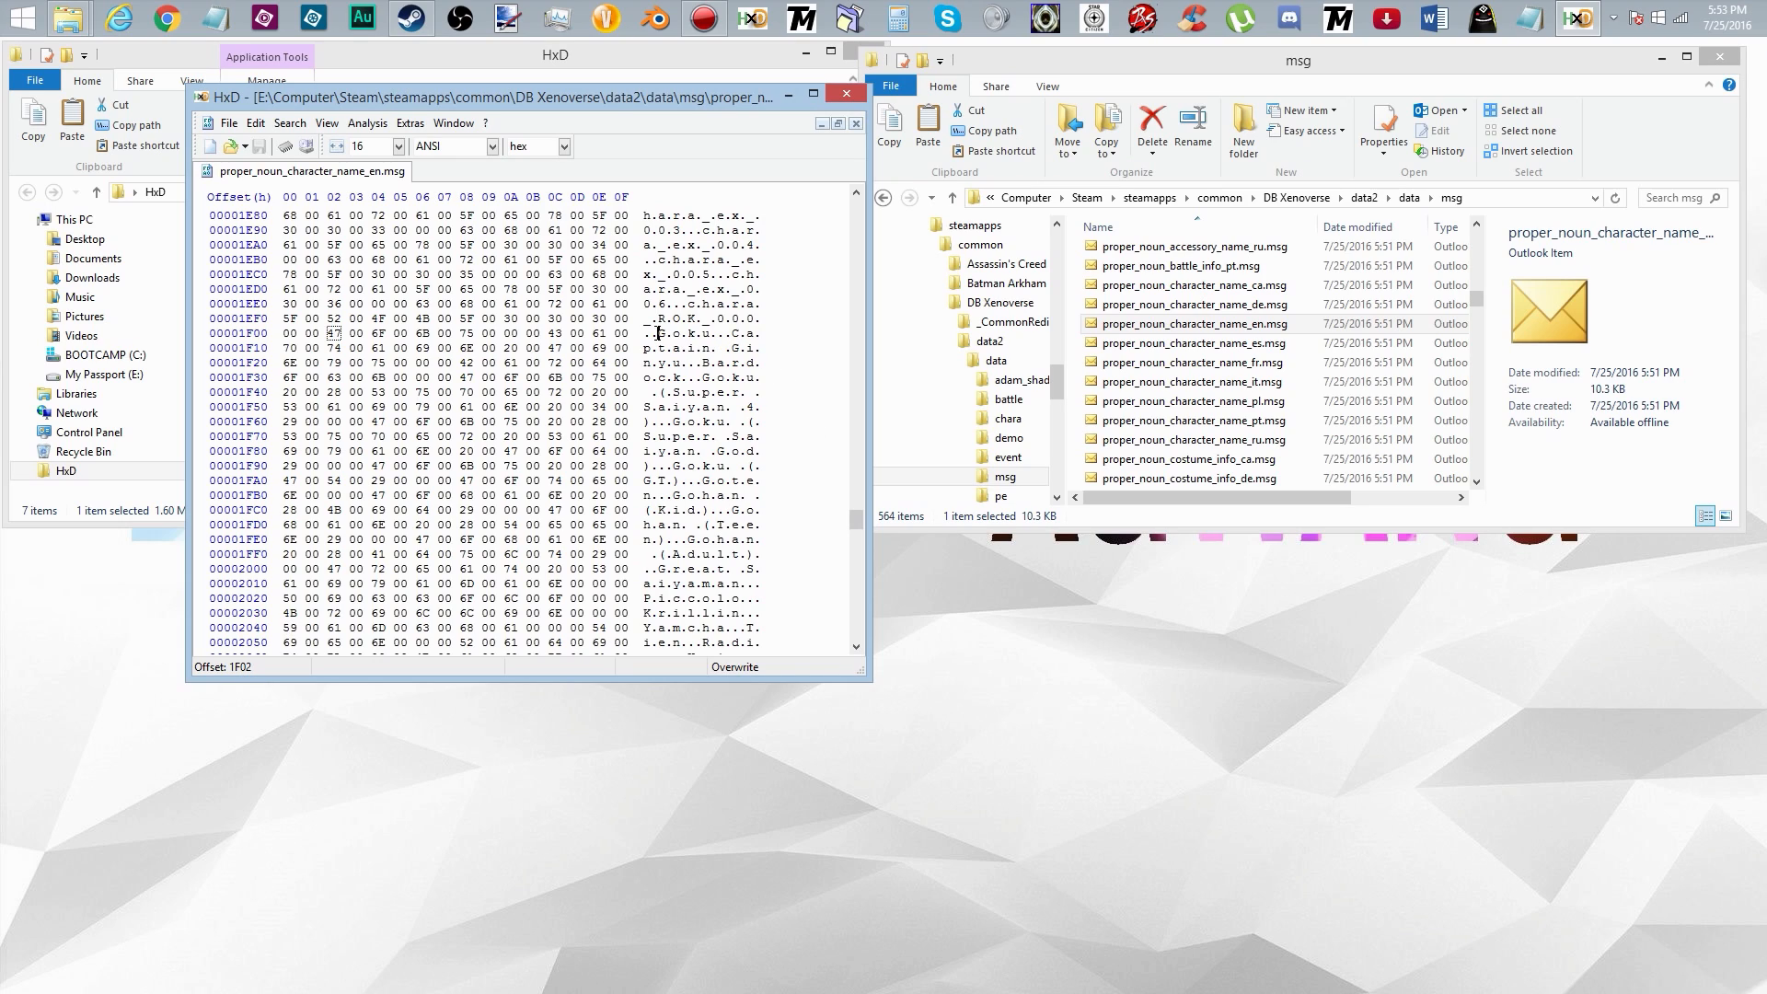
# Step: Search backward for the hex value 021F that points to the Goku name, and repeat the search for further matches
pyautogui.click(293, 123)
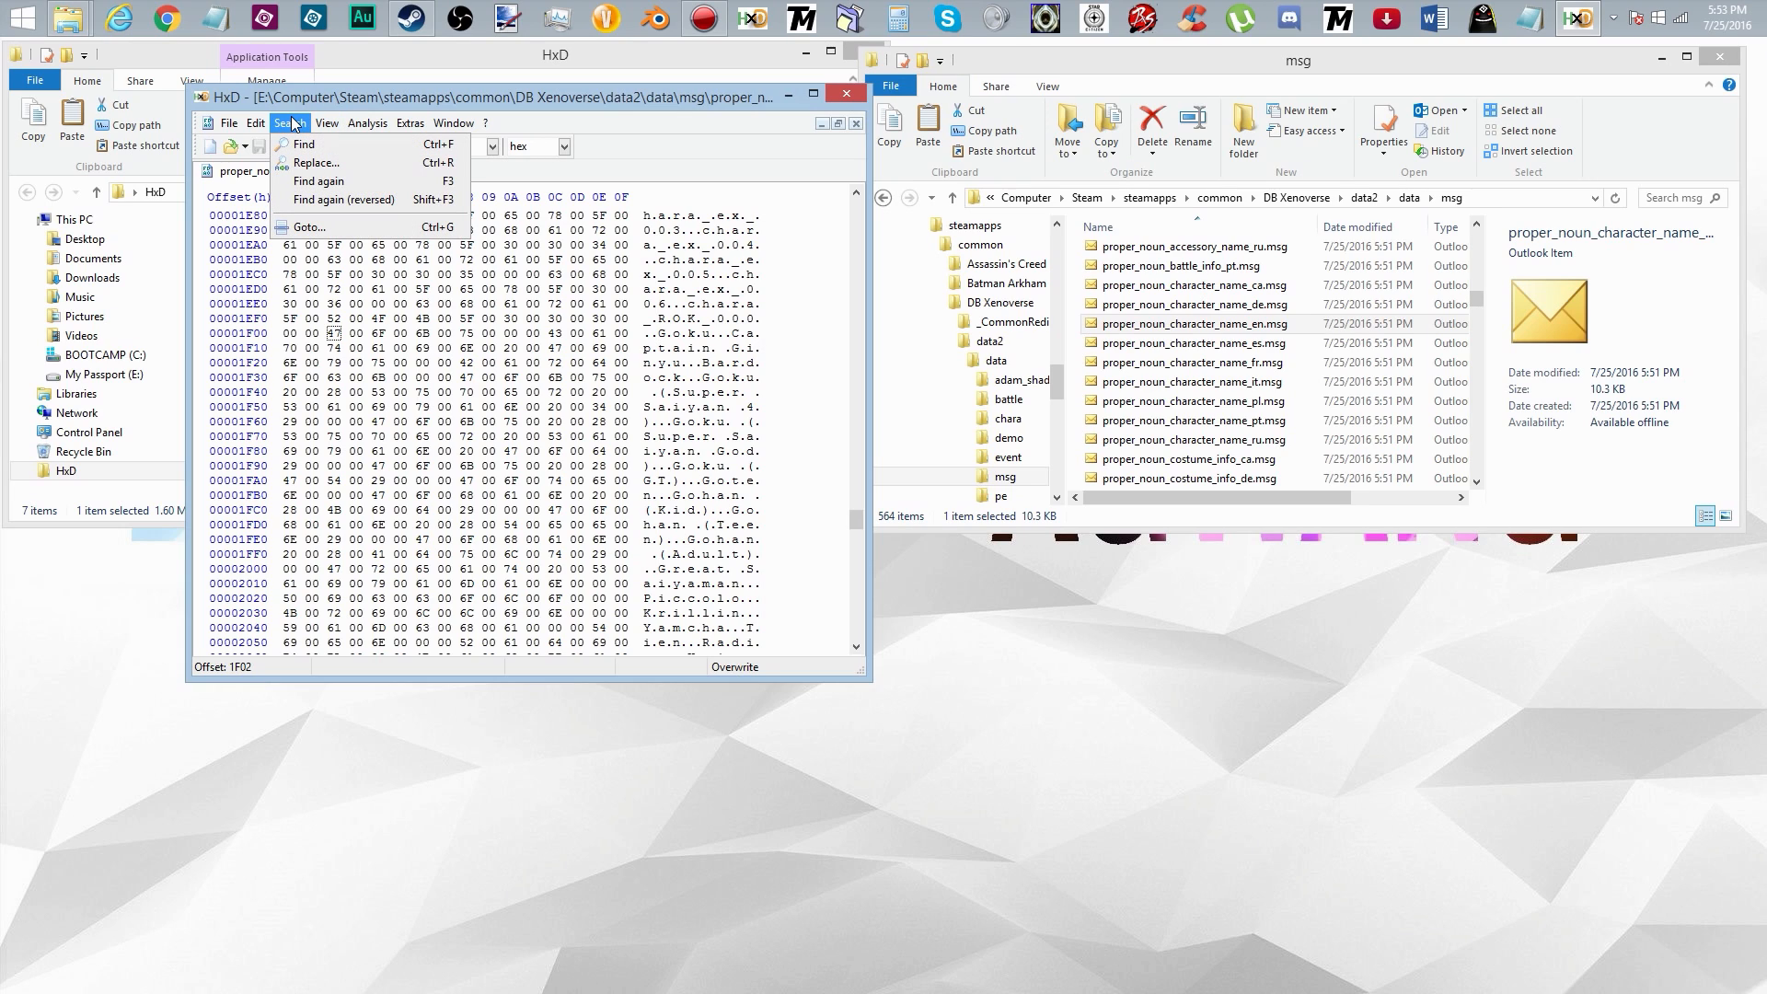
pyautogui.click(319, 145)
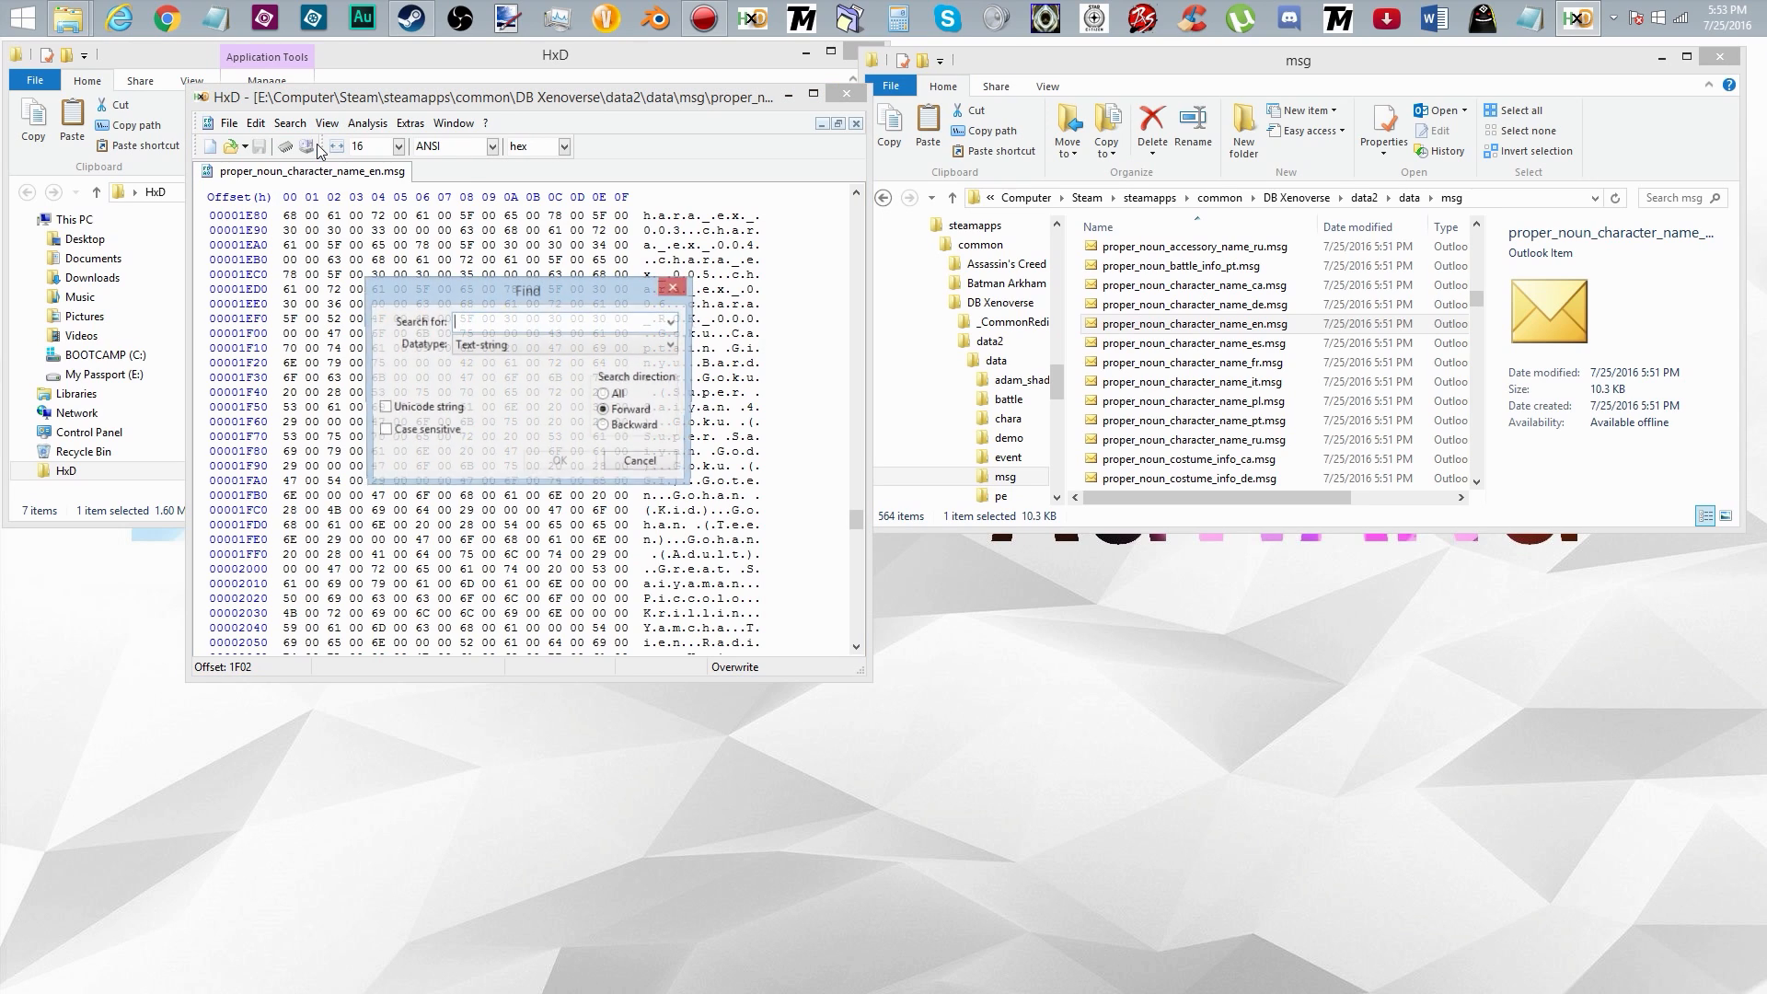
pyautogui.click(526, 348)
pyautogui.click(521, 377)
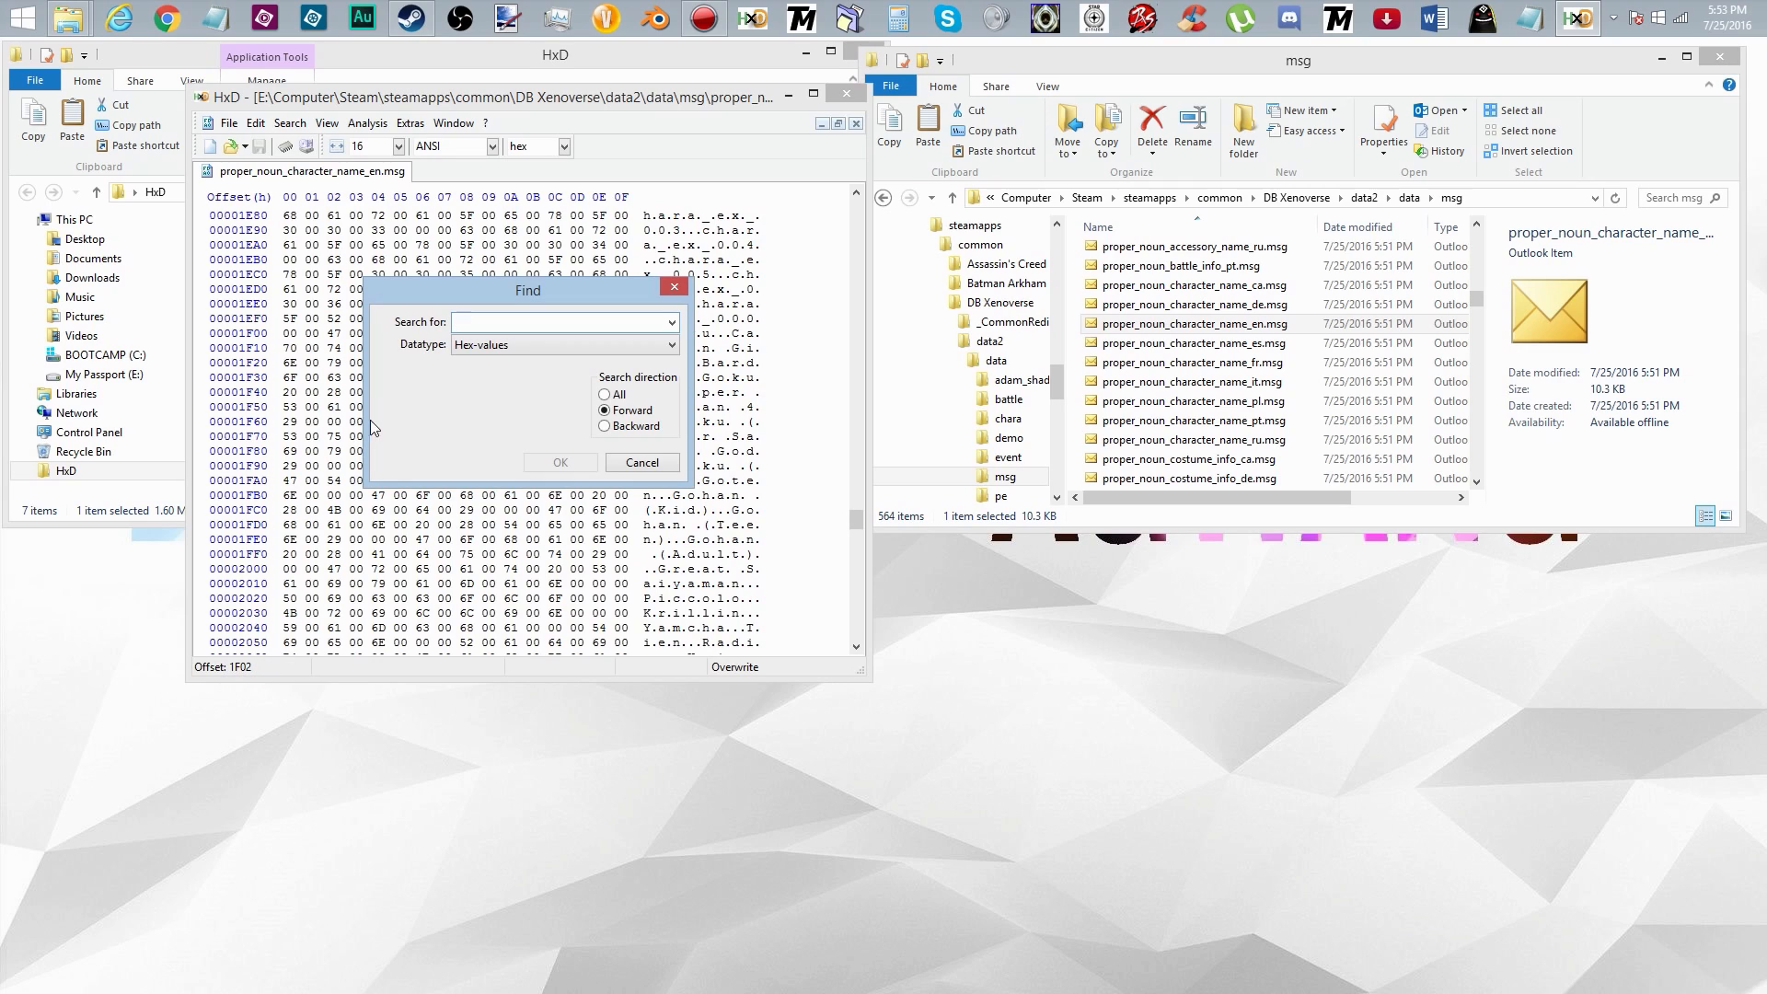
pyautogui.write('021E')
pyautogui.click(605, 427)
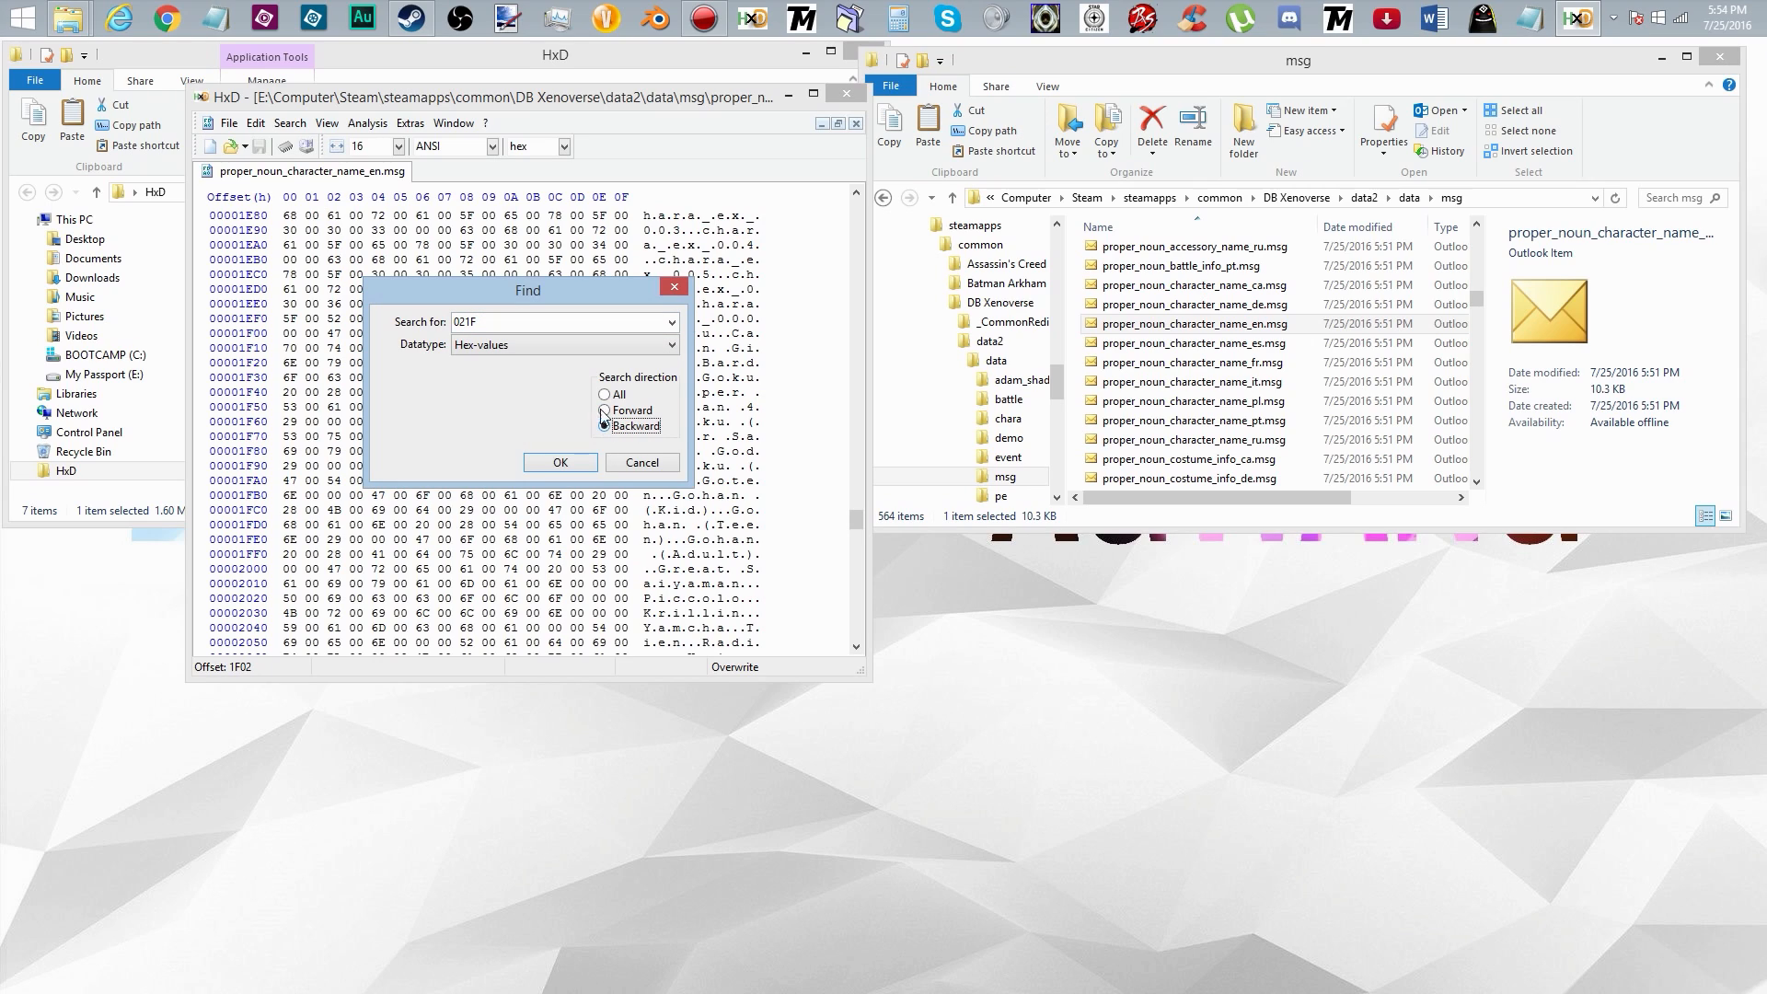
pyautogui.click(578, 460)
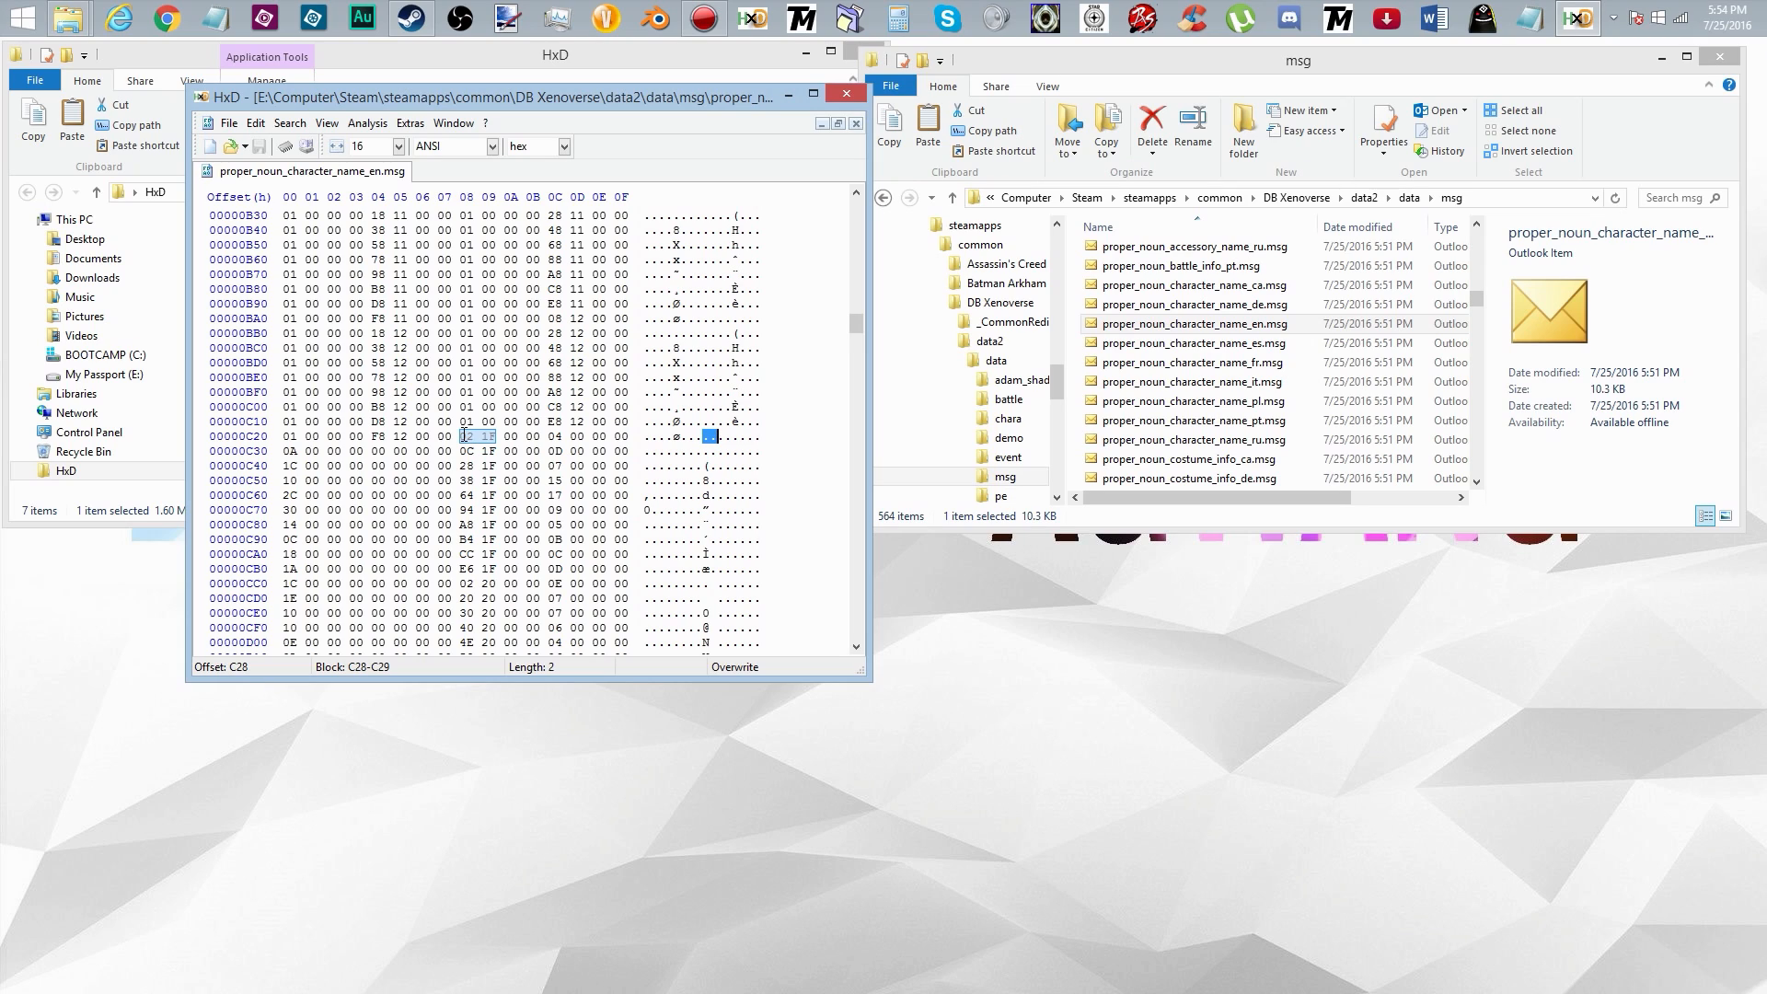
pyautogui.click(690, 513)
pyautogui.press('F3')
pyautogui.click(707, 519)
pyautogui.press('F3')
# Step: Insert hex 100 bytes filled with 00 at the end of the file, after the Elder Kai entry
pyautogui.moveTo(850, 326); pyautogui.dragTo(876, 650)
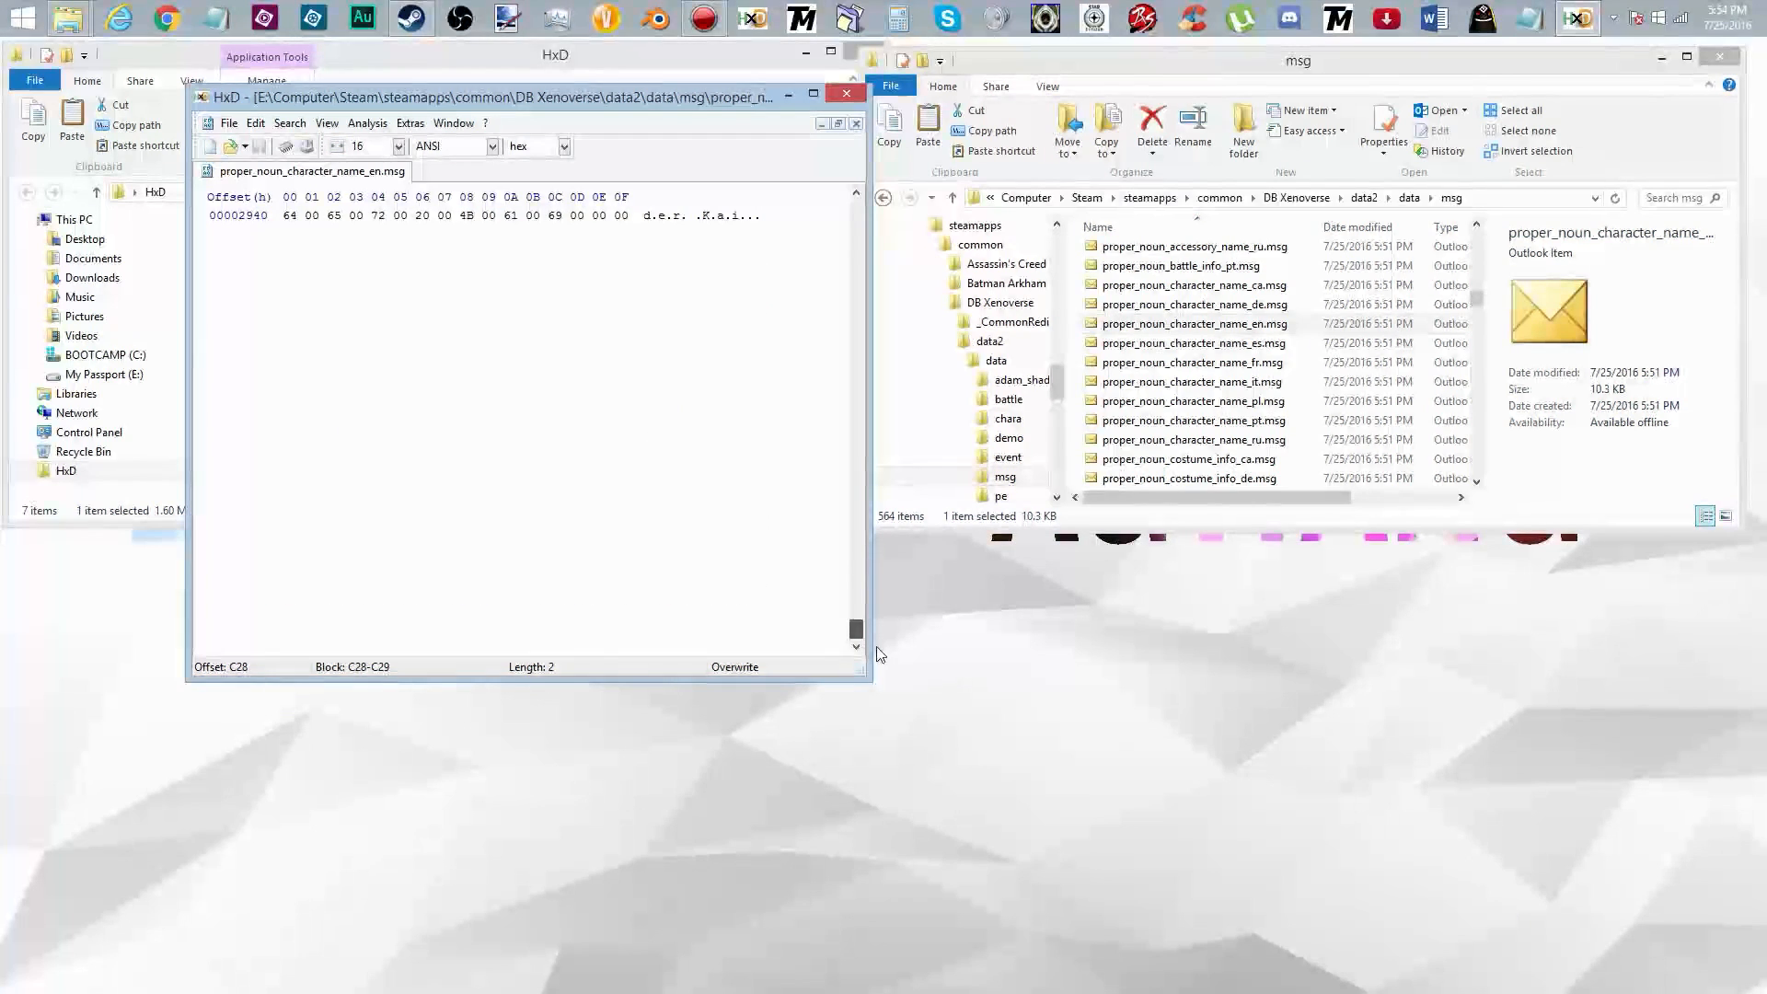
pyautogui.click(760, 222)
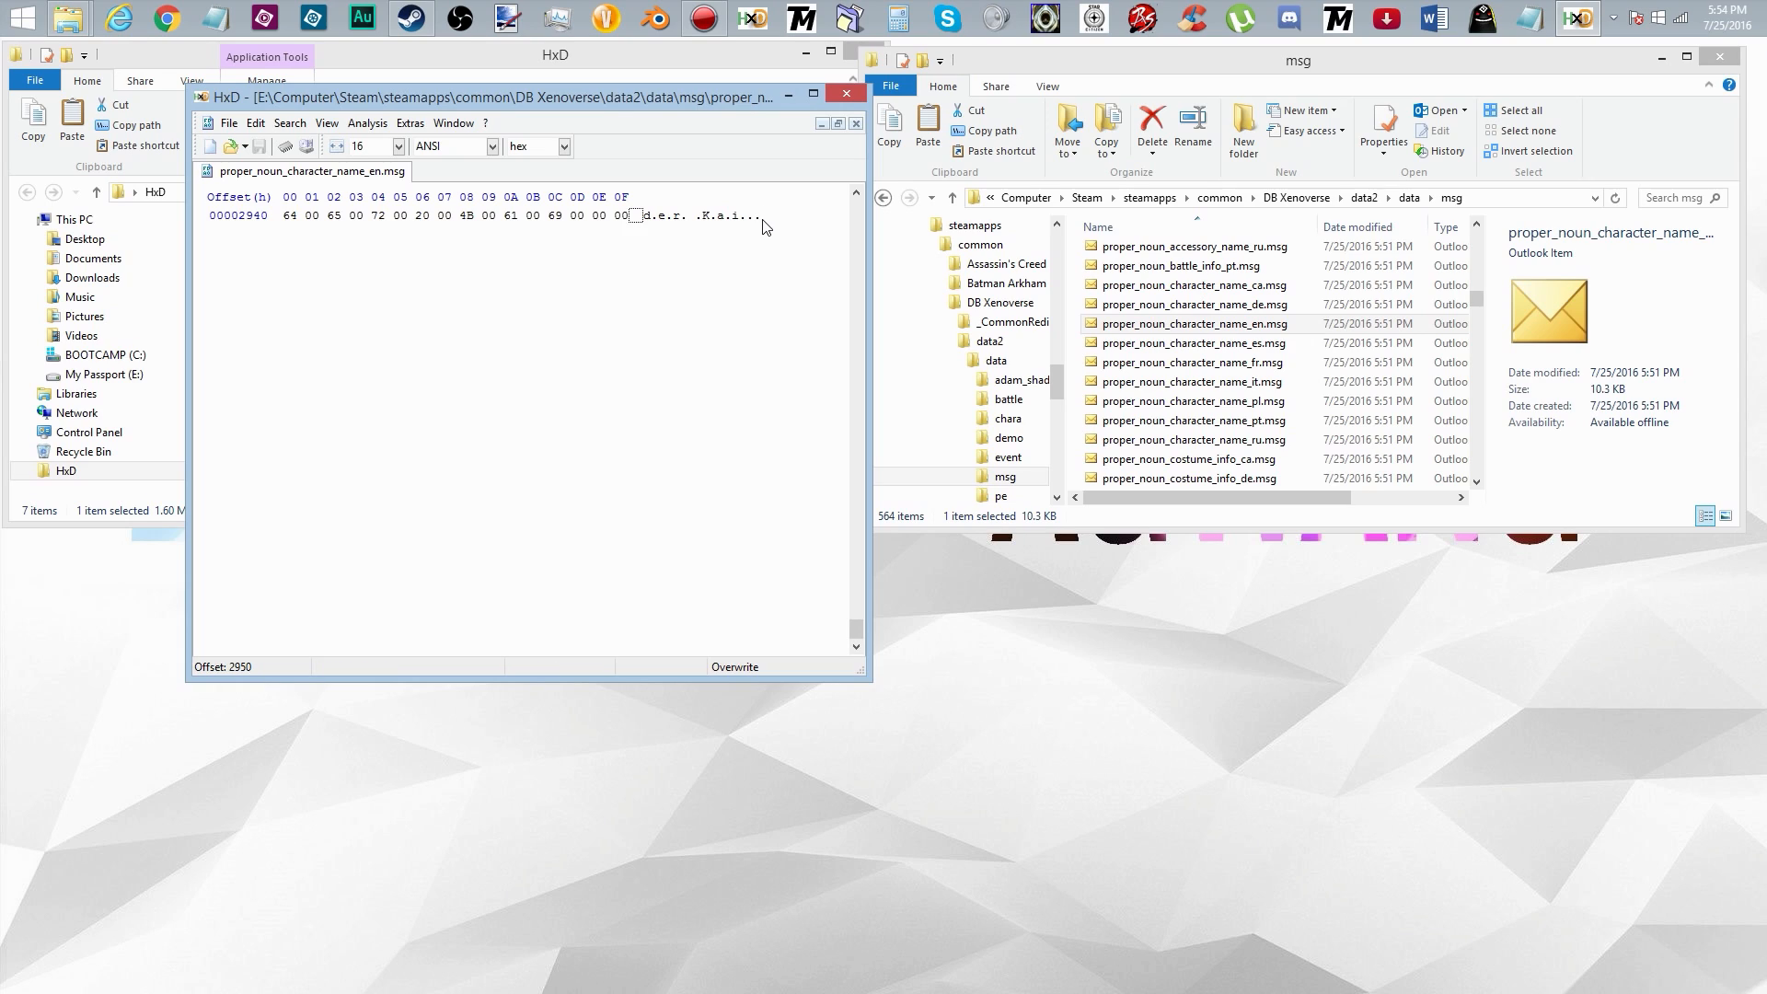
pyautogui.moveTo(741, 261); pyautogui.dragTo(761, 266)
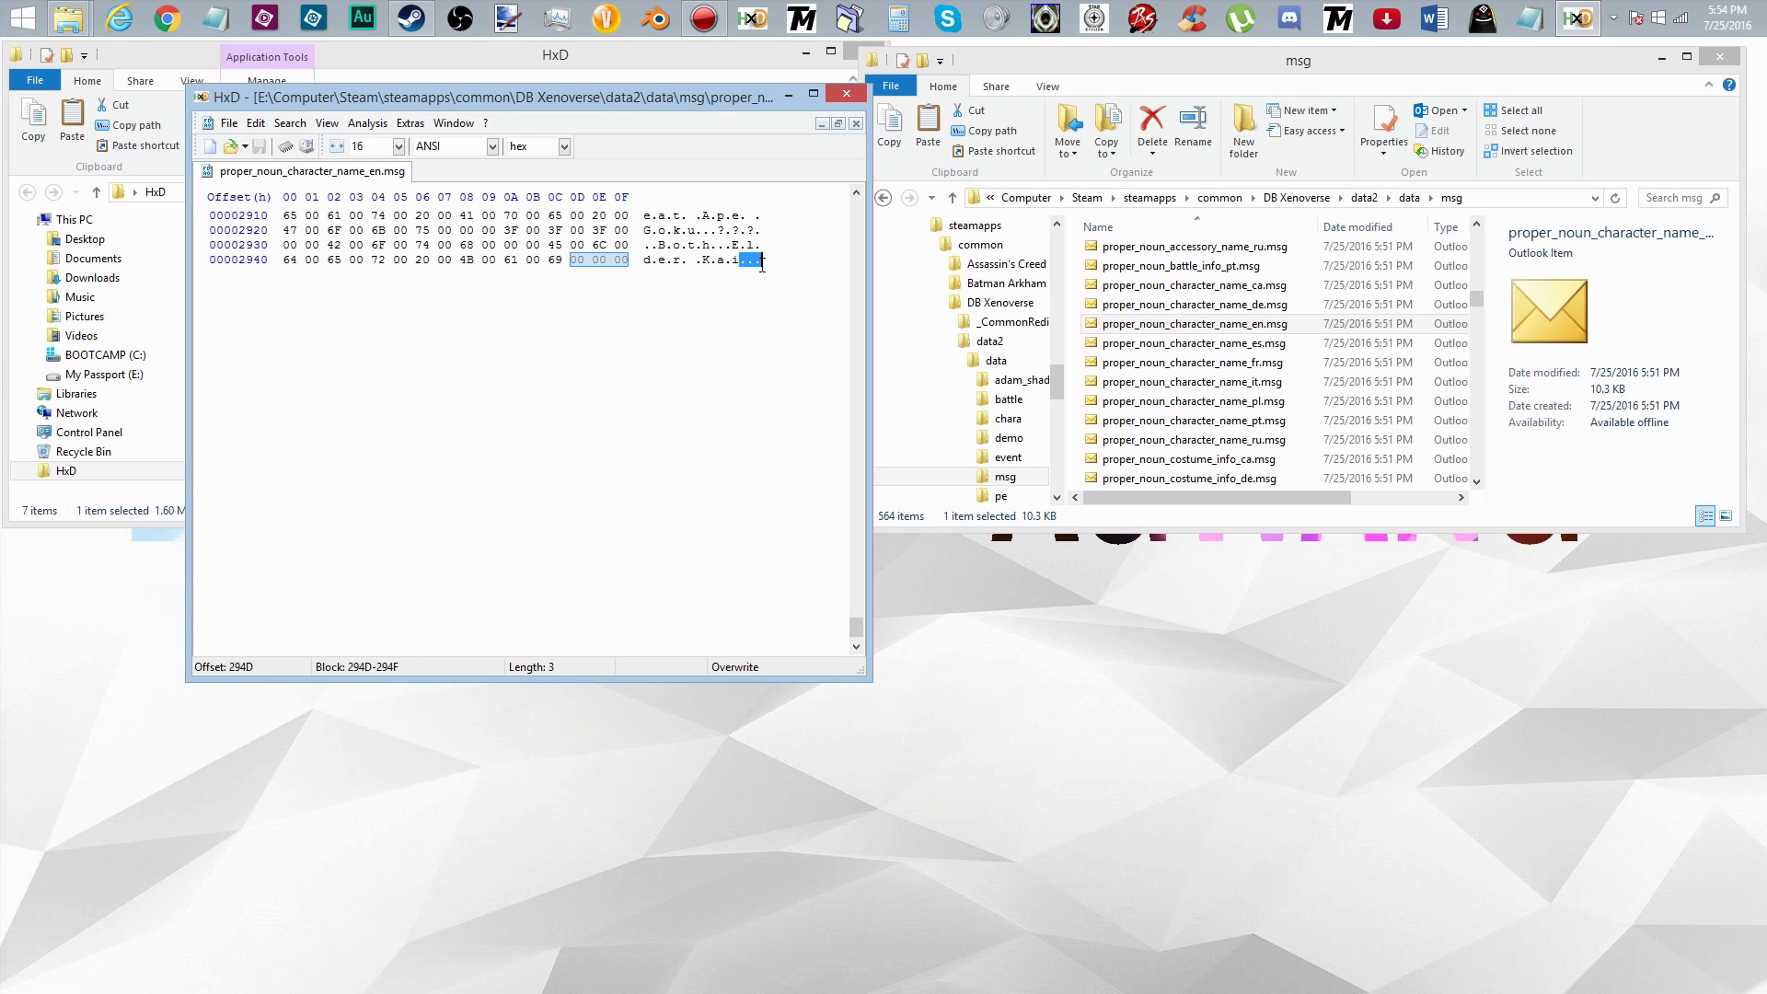
pyautogui.click(761, 264)
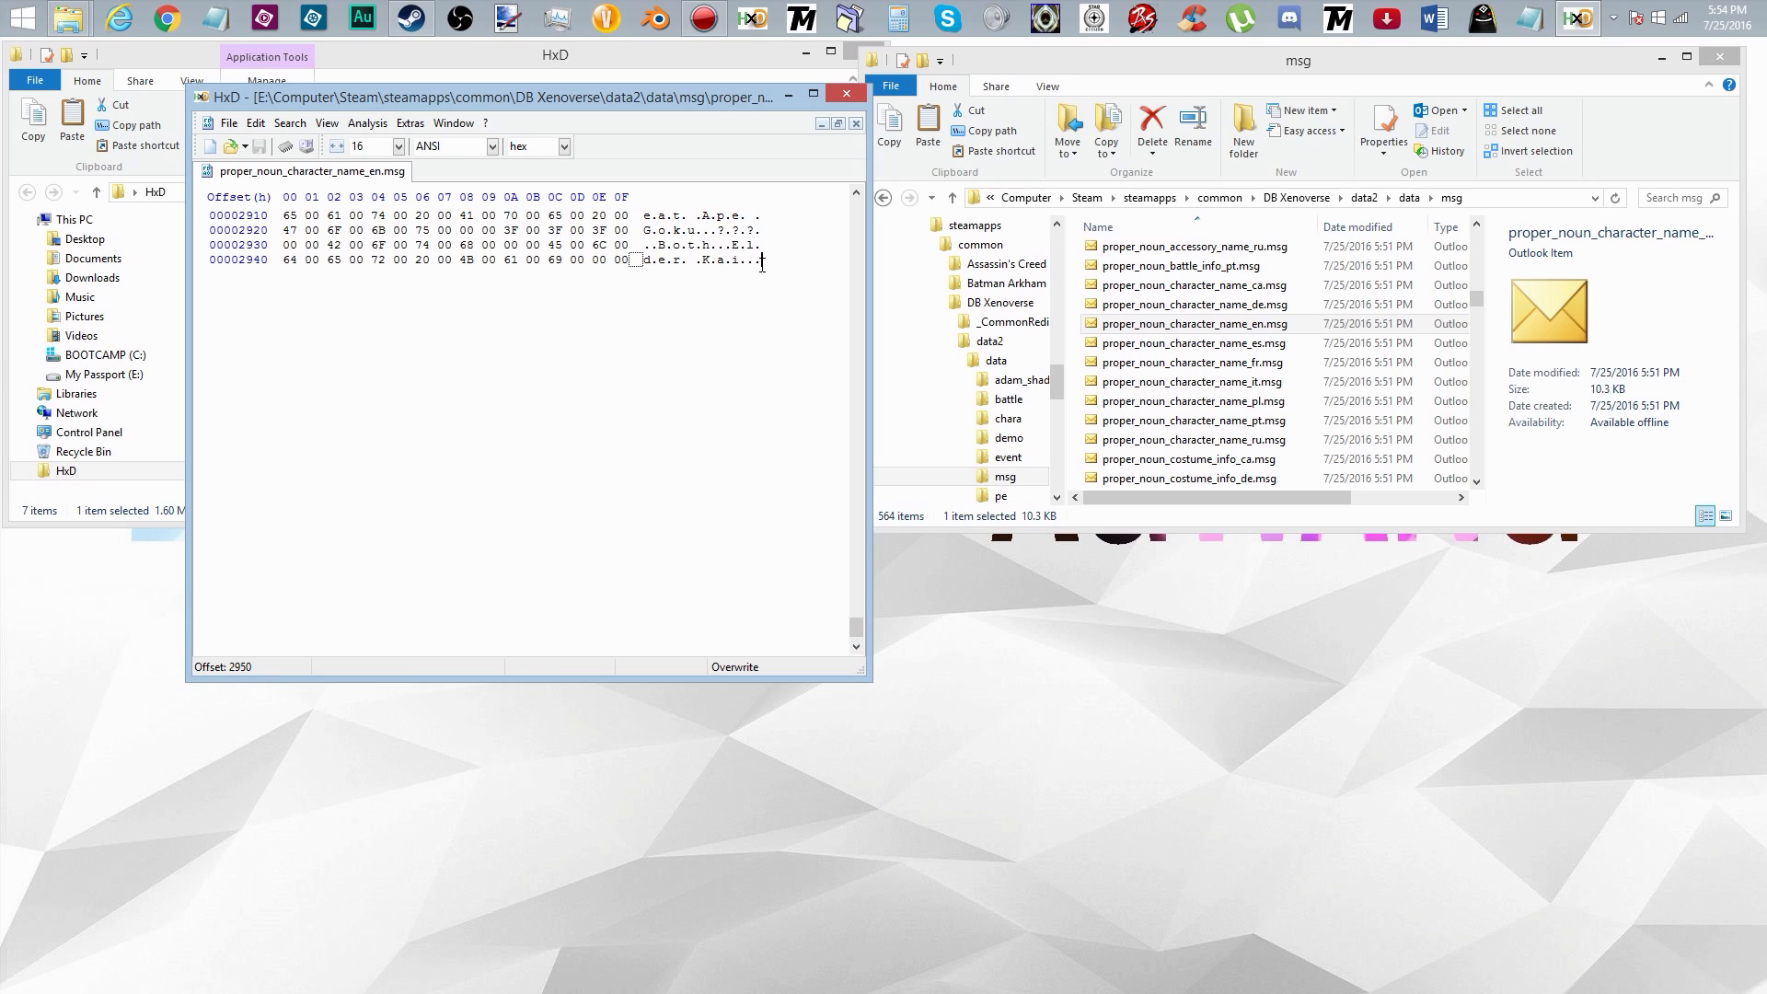
pyautogui.click(255, 122)
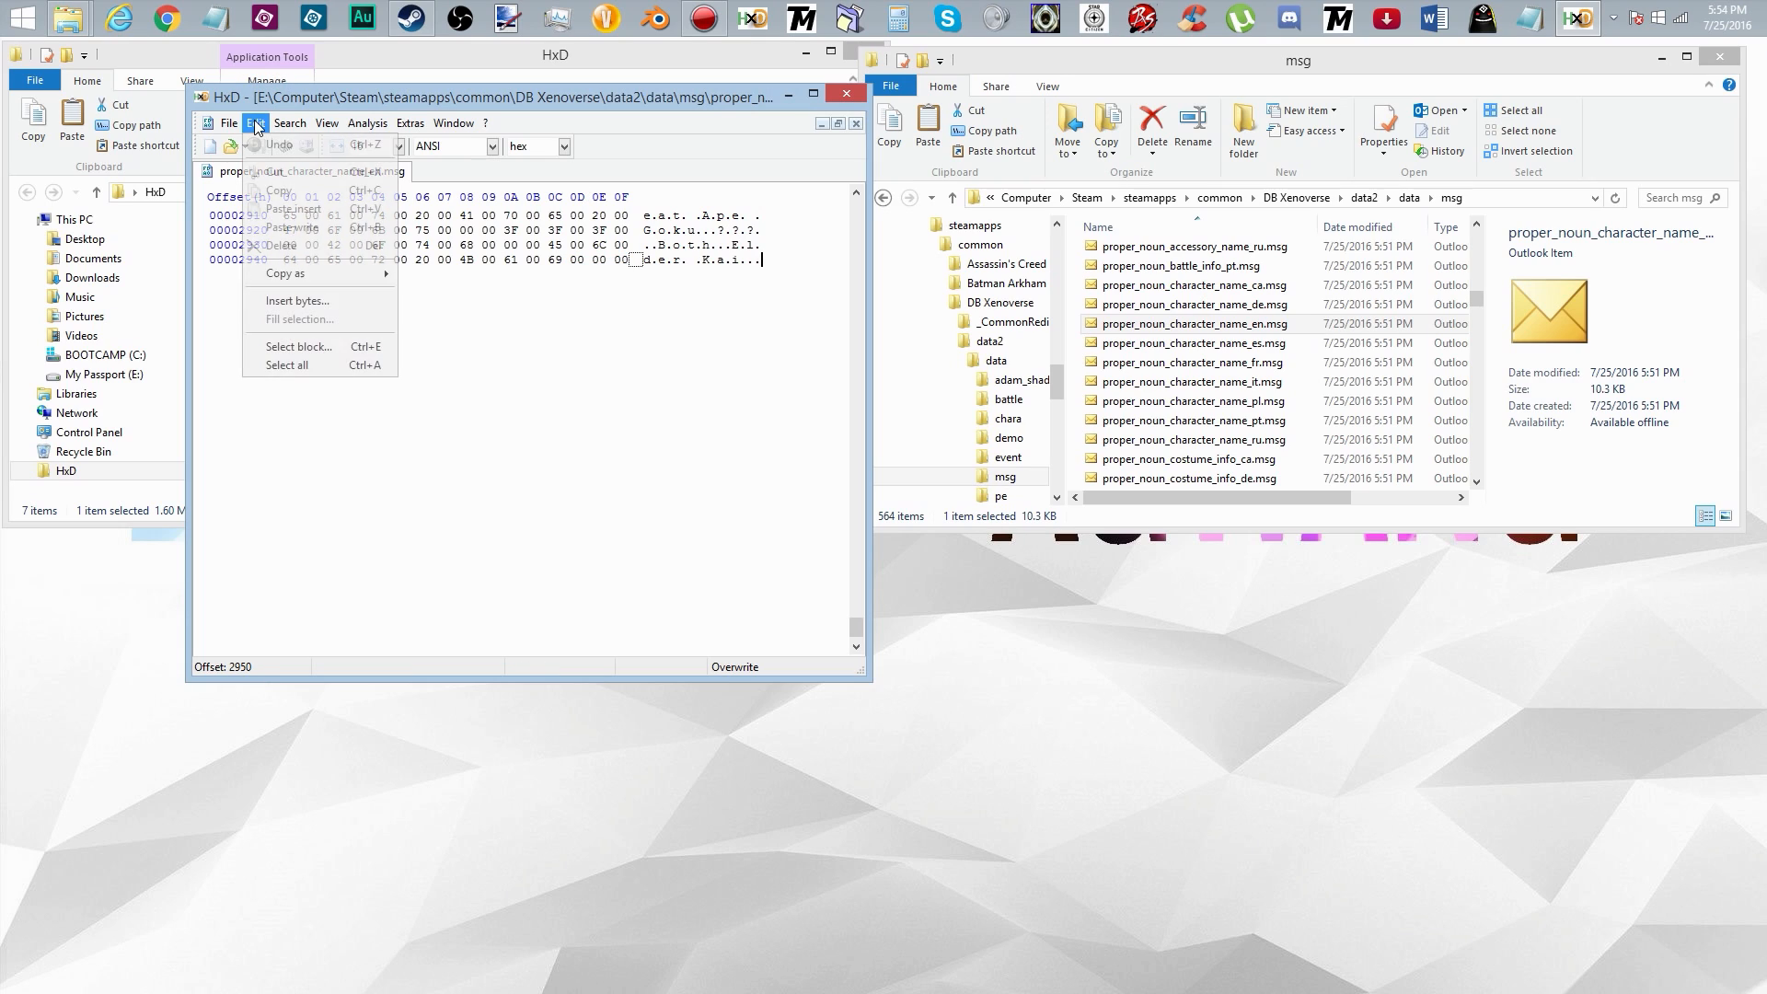
pyautogui.moveTo(290, 124)
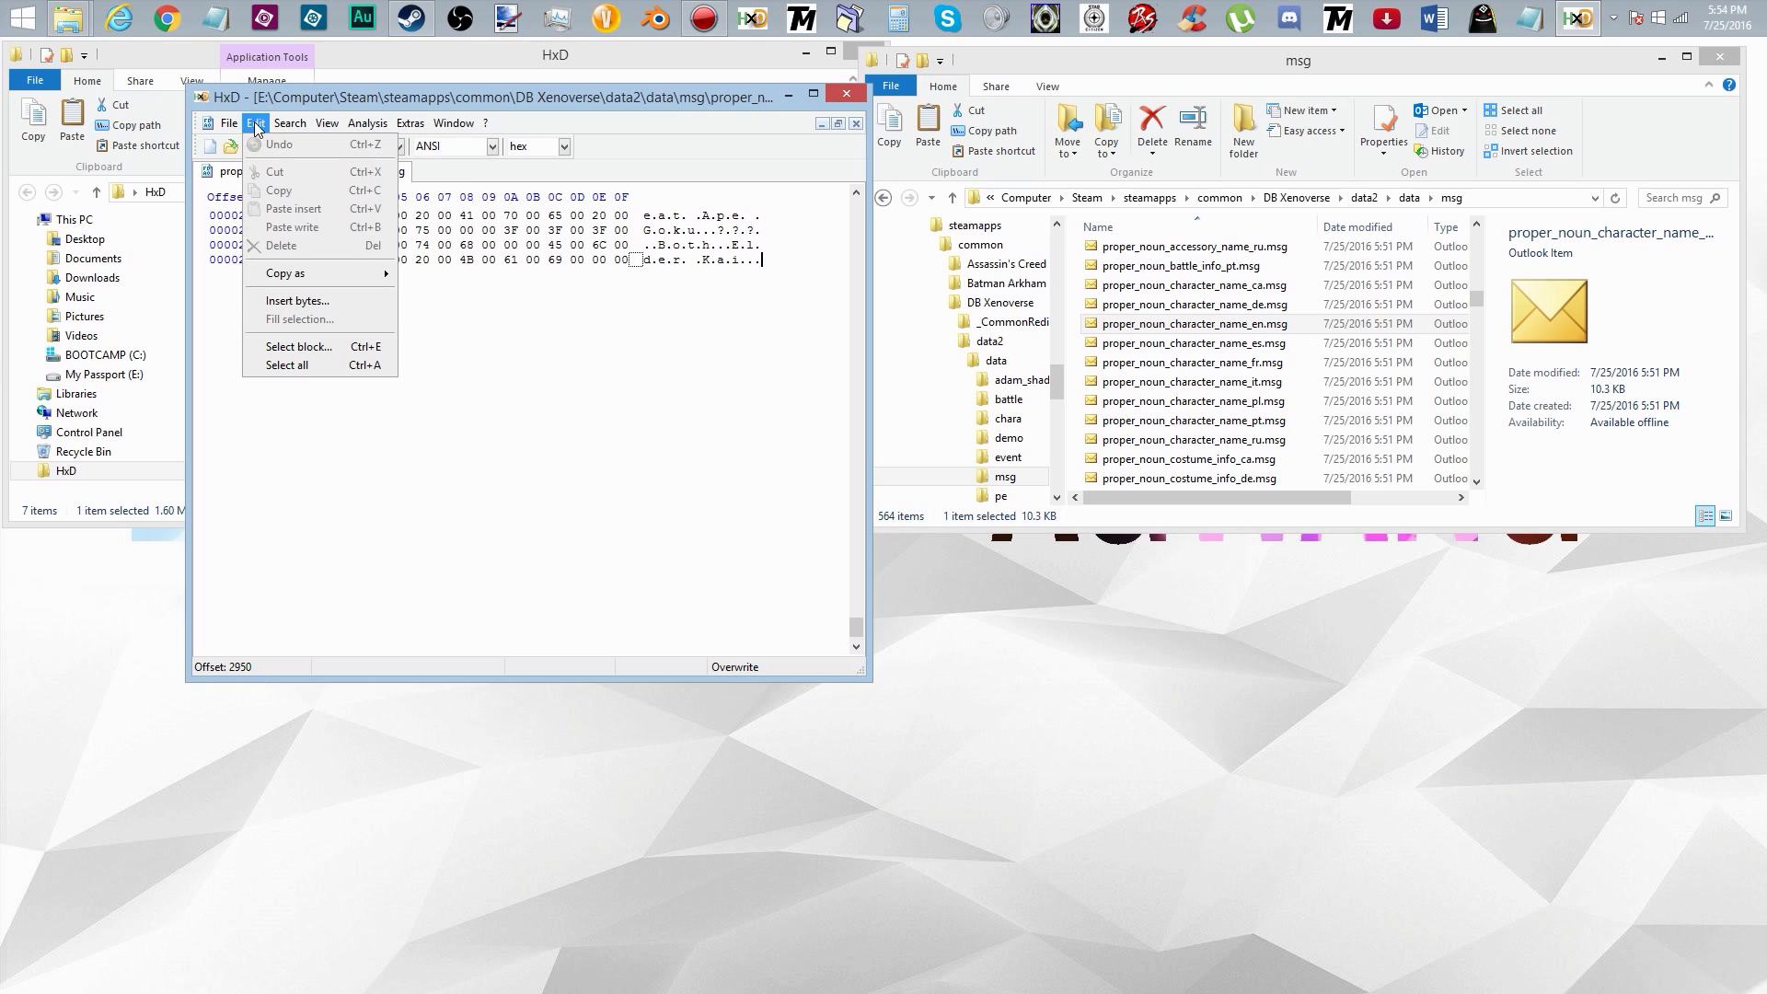
pyautogui.click(323, 304)
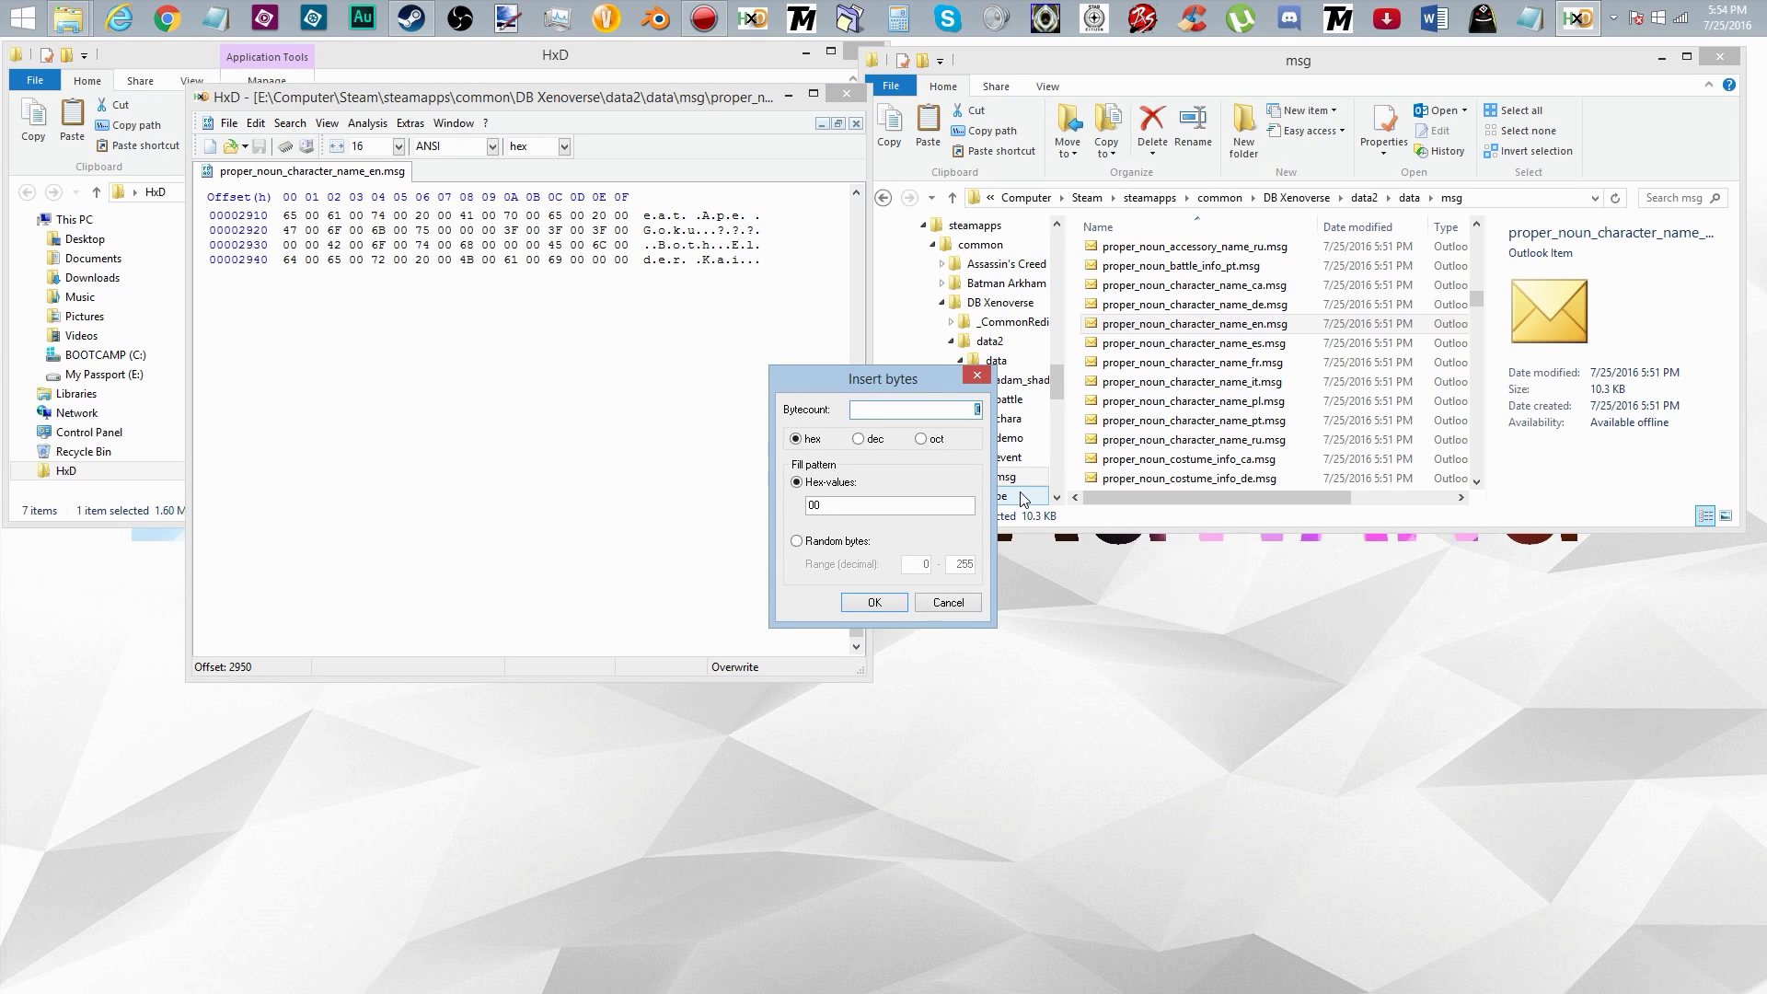
pyautogui.write('1000')
pyautogui.click(882, 604)
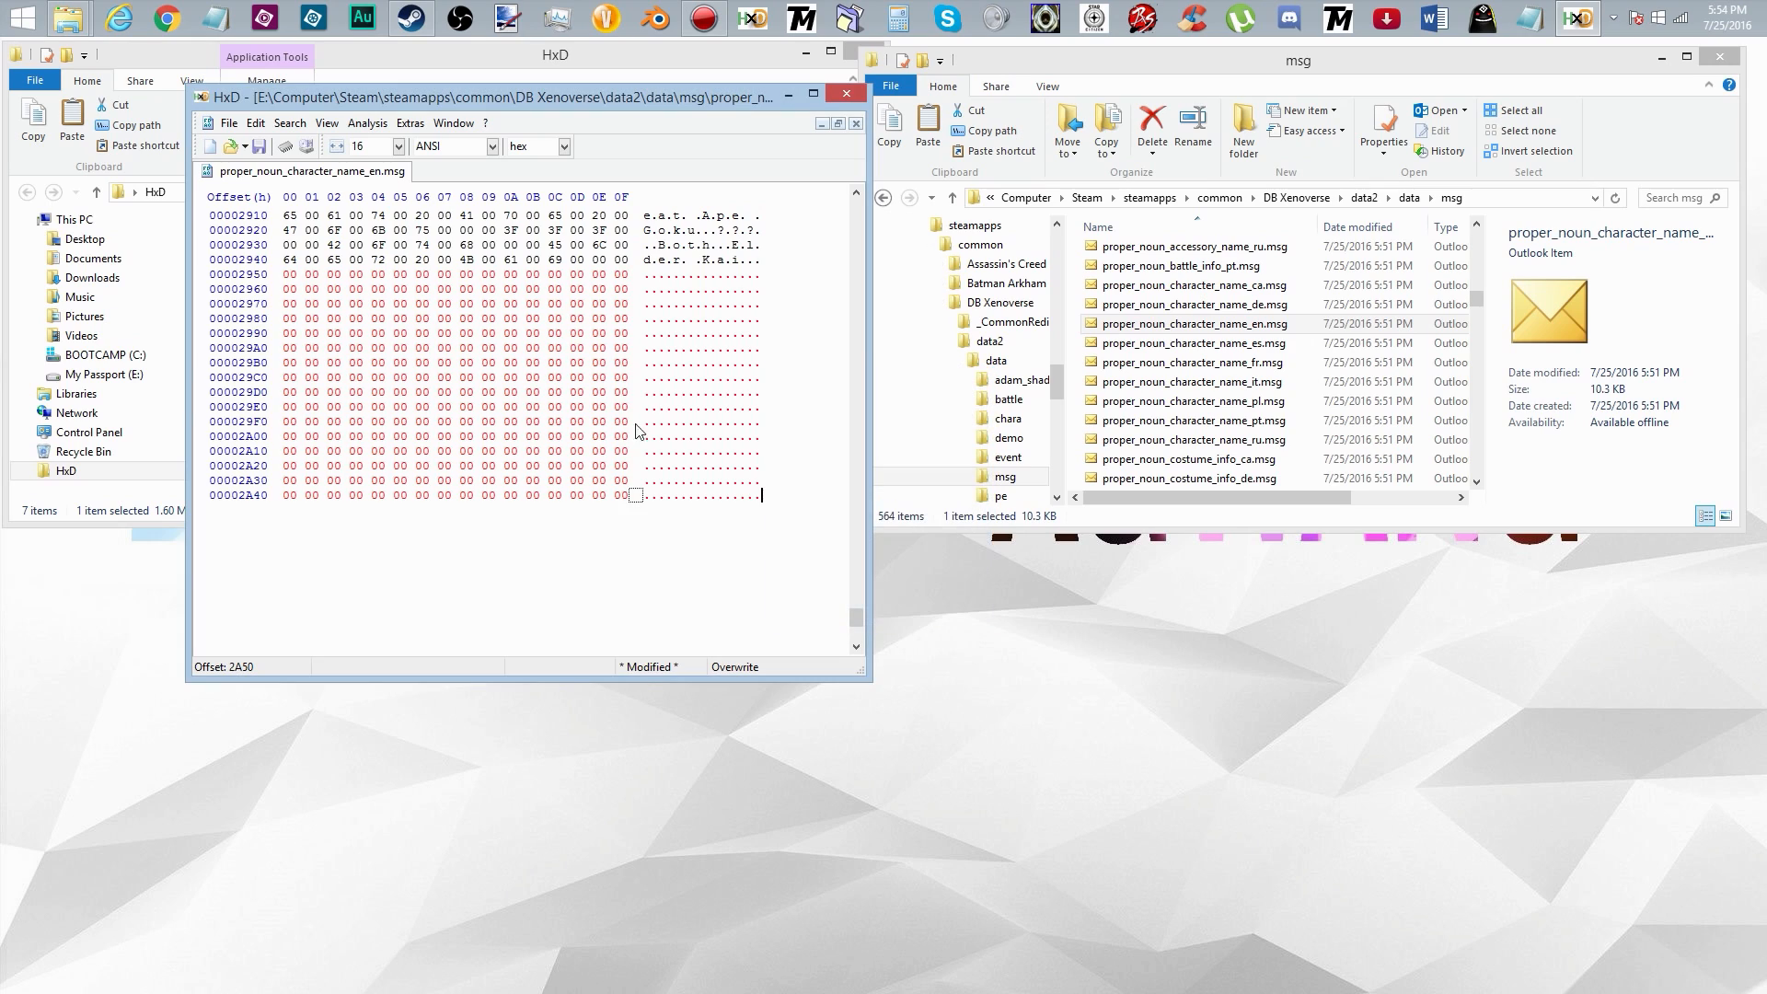
# Step: Start a new name with B at offset 2950, and try writing ardock directly behind it without spacer bytes
pyautogui.click(644, 274)
pyautogui.write('B')
pyautogui.press('Right')
pyautogui.write('s')
pyautogui.press('Left')
pyautogui.click(652, 274)
pyautogui.write('ardock')
pyautogui.press('BackSpace')
pyautogui.press('BackSpace')
pyautogui.press('BackSpace')
pyautogui.press('BackSpace')
pyautogui.press('BackSpace')
pyautogui.press('BackSpace')
# Step: Write the letters ardock after the B, leaving a 00 byte between the characters
pyautogui.click(659, 279)
pyautogui.press('Right')
pyautogui.press('Right')
pyautogui.press('Left')
pyautogui.press('Left')
pyautogui.write('a')
pyautogui.press('Right')
pyautogui.write('r')
pyautogui.press('Right')
pyautogui.write('d')
pyautogui.press('Right')
pyautogui.write('o')
pyautogui.press('Right')
pyautogui.write('c')
pyautogui.press('Right')
pyautogui.write('k')
# Step: Continue the new name with (Time, keeping the same spacing between the characters
pyautogui.press('Right')
pyautogui.press('Right')
pyautogui.write('(')
pyautogui.press('Right')
pyautogui.write('T')
pyautogui.press('Right')
pyautogui.write('i')
pyautogui.press('Right')
pyautogui.write('m')
pyautogui.press('Right')
pyautogui.write('e')
pyautogui.press('Right')
# Step: Complete the new name with Breaker), keeping the same spacing between the characters
pyautogui.press('Right')
pyautogui.write('B')
pyautogui.press('Right')
pyautogui.write('r')
pyautogui.press('Right')
pyautogui.write('e')
pyautogui.press('Right')
pyautogui.write('a')
pyautogui.press('Right')
pyautogui.write('k')
pyautogui.press('Right')
pyautogui.write('e')
pyautogui.press('Right')
pyautogui.write('r')
pyautogui.press('Right')
pyautogui.write(')')
# Step: Overwrite the Goku name pointer at offset C28 with 50 29, the new name's offset, and save the file
pyautogui.click(652, 274)
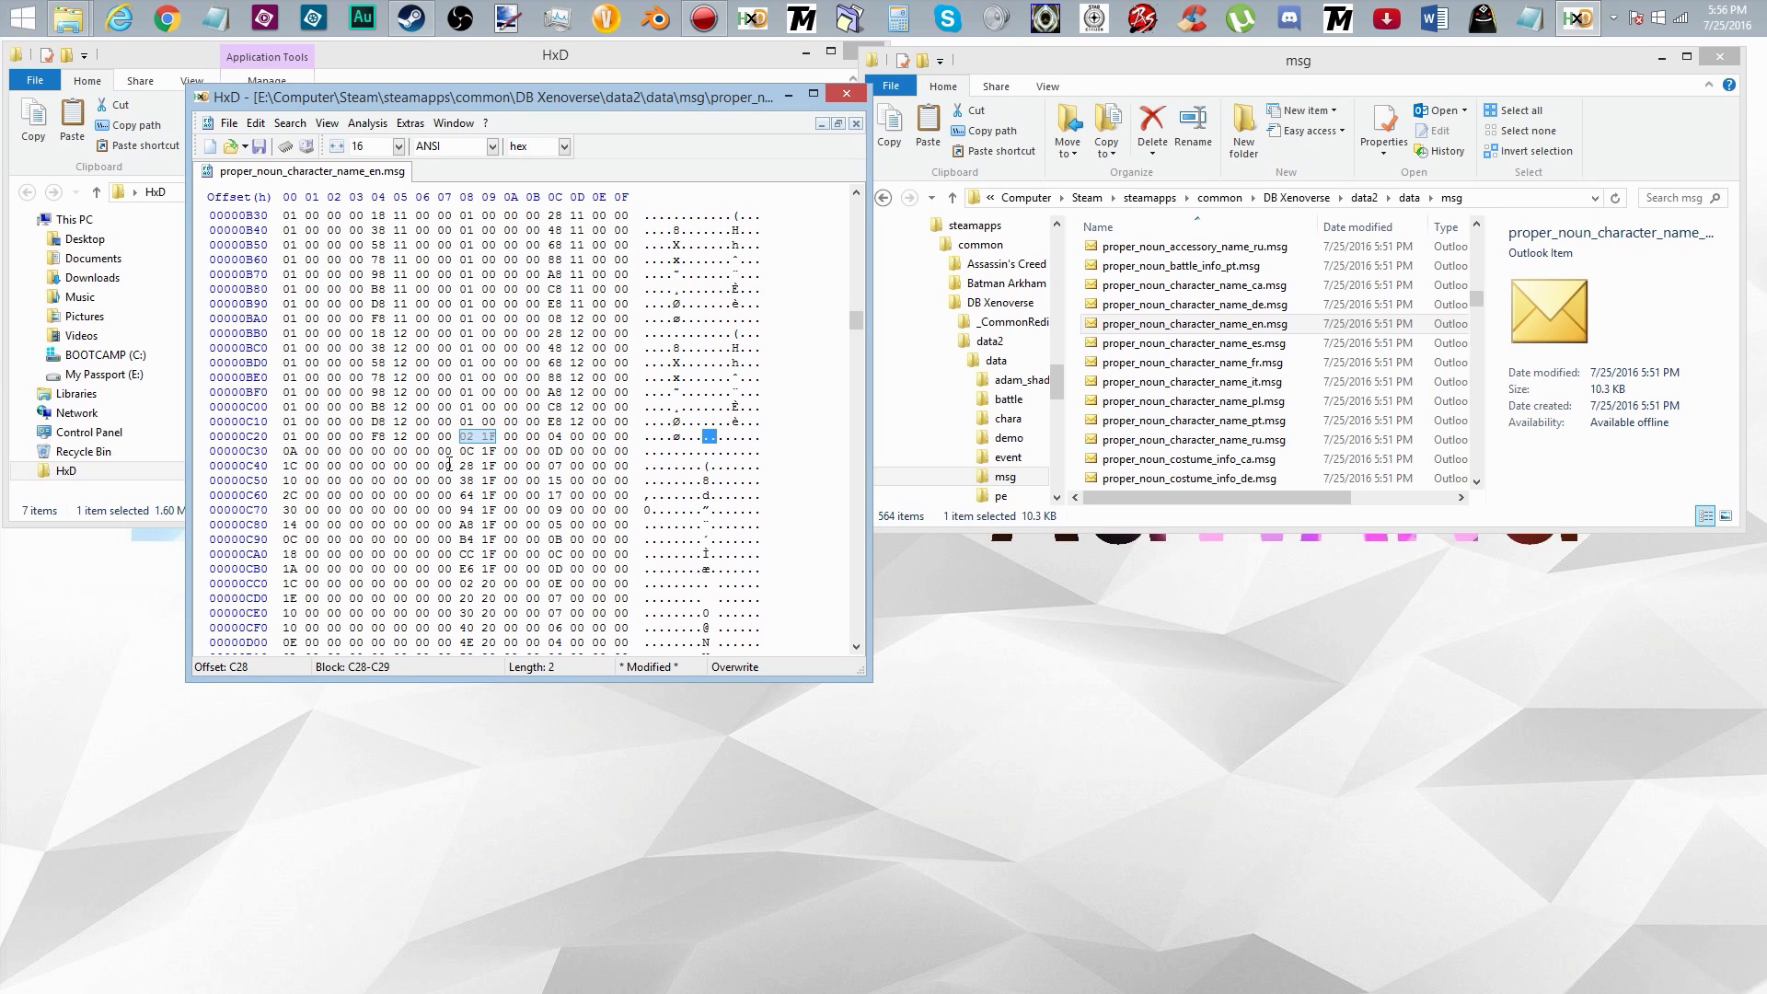
pyautogui.click(461, 438)
pyautogui.write('50 29')
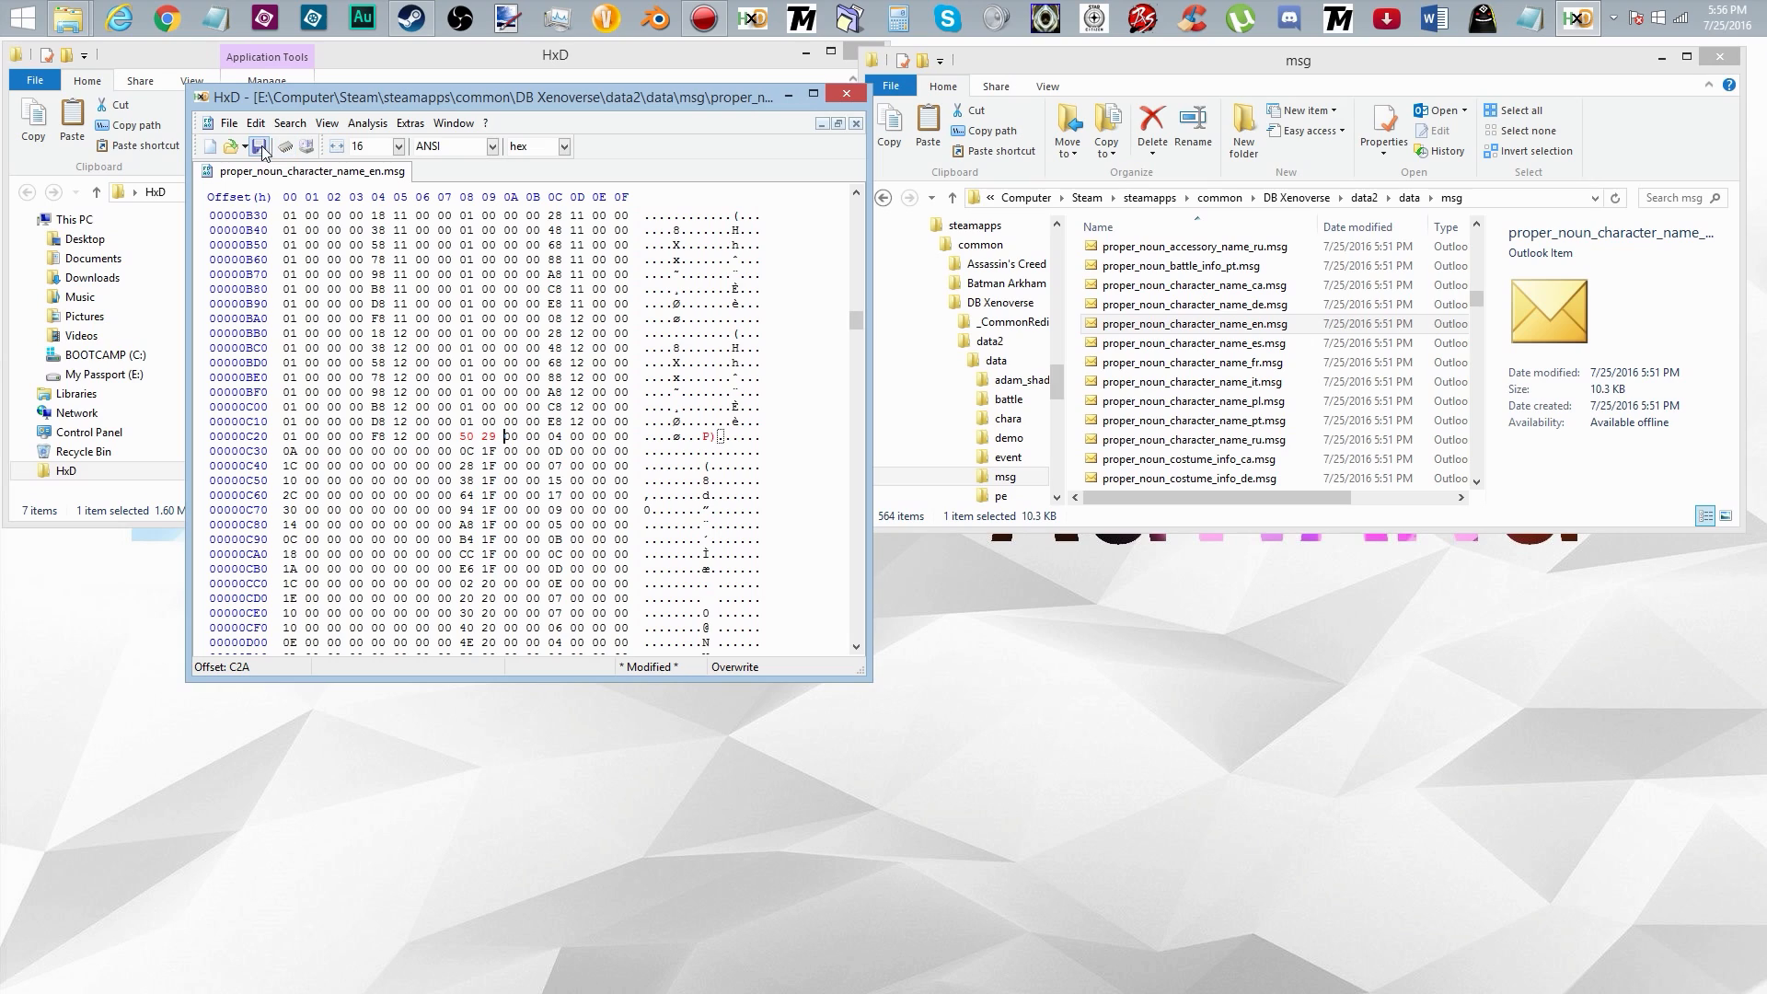
pyautogui.click(260, 146)
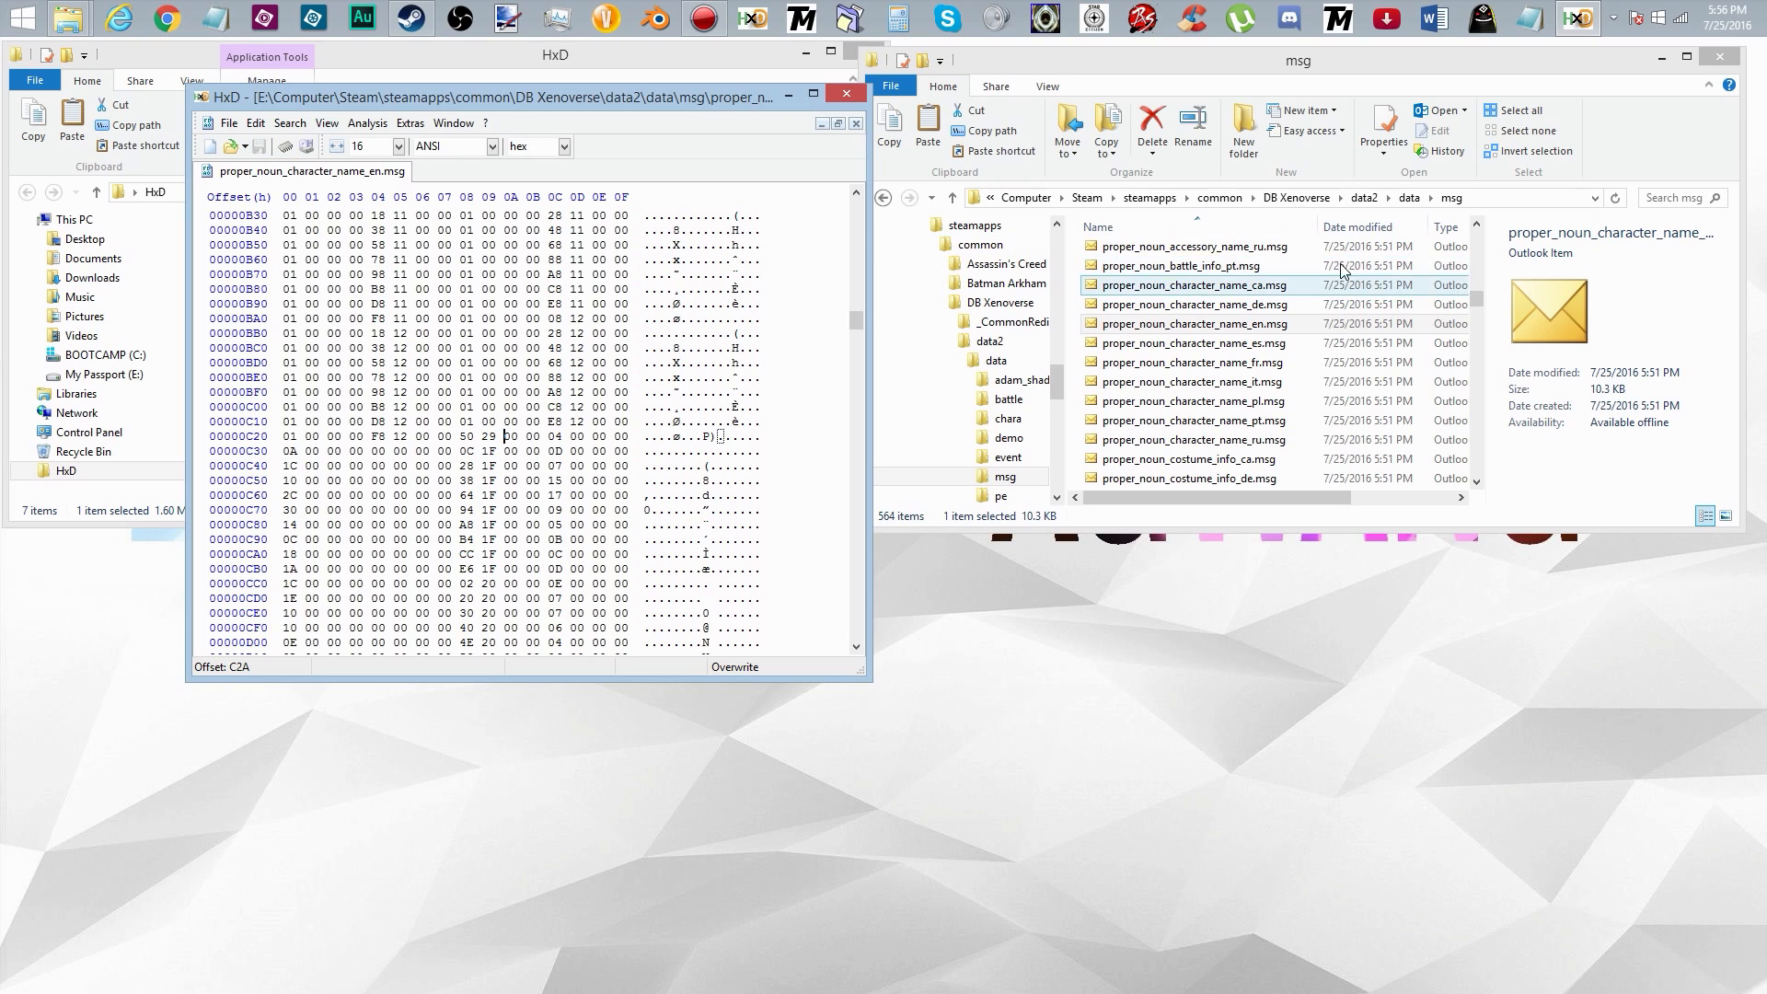
# Step: Return to the DB Xenoverse folder and run pack-data-2.bat to repack the data2 files
pyautogui.click(1274, 202)
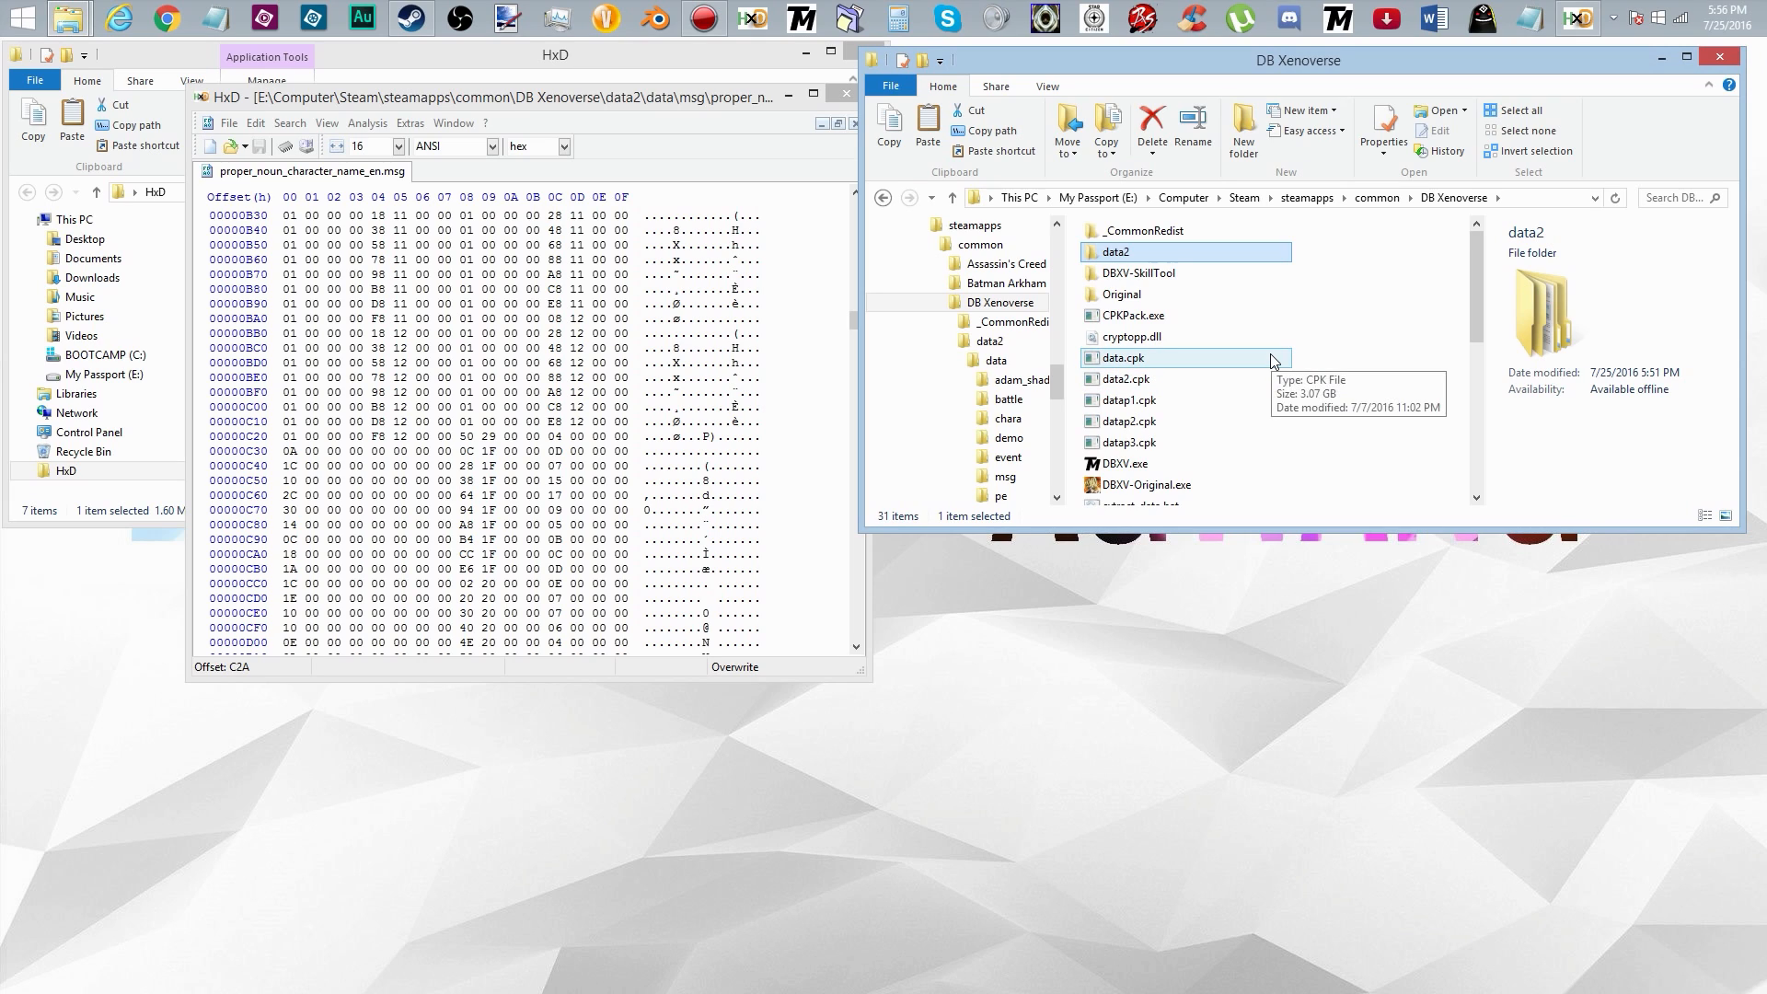
pyautogui.moveTo(1481, 291); pyautogui.dragTo(1483, 358)
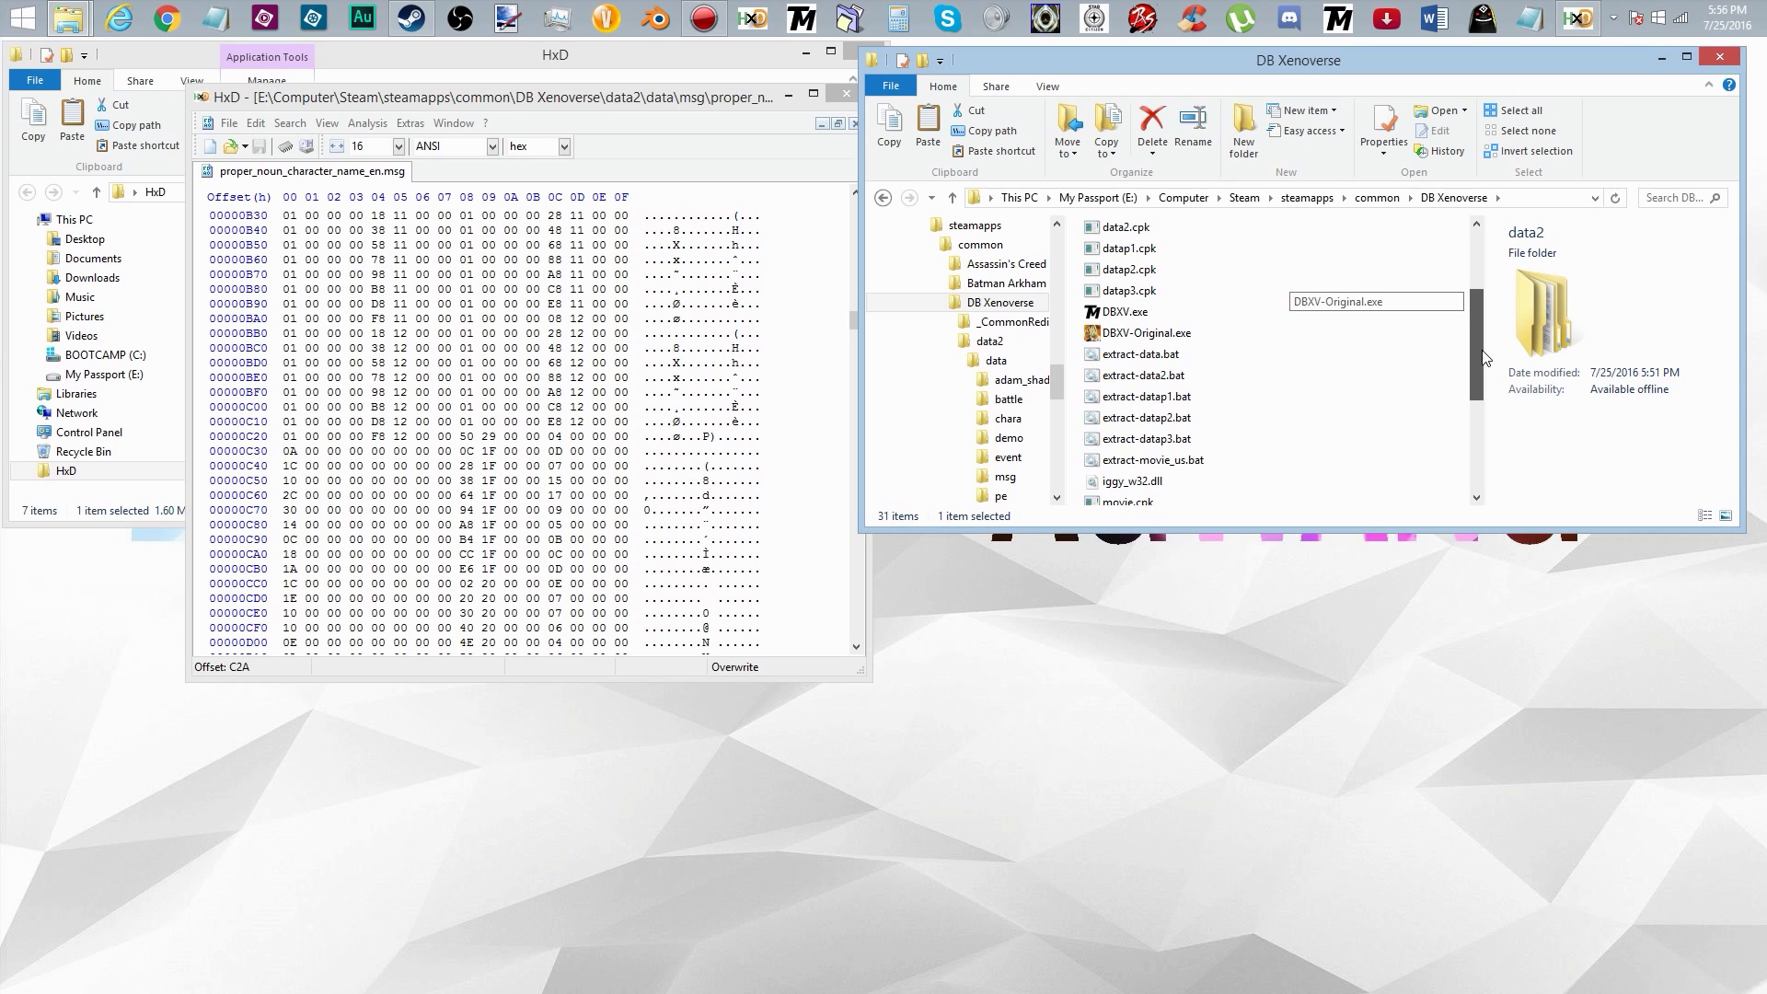
pyautogui.moveTo(1484, 358); pyautogui.dragTo(1473, 446)
pyautogui.click(1217, 387)
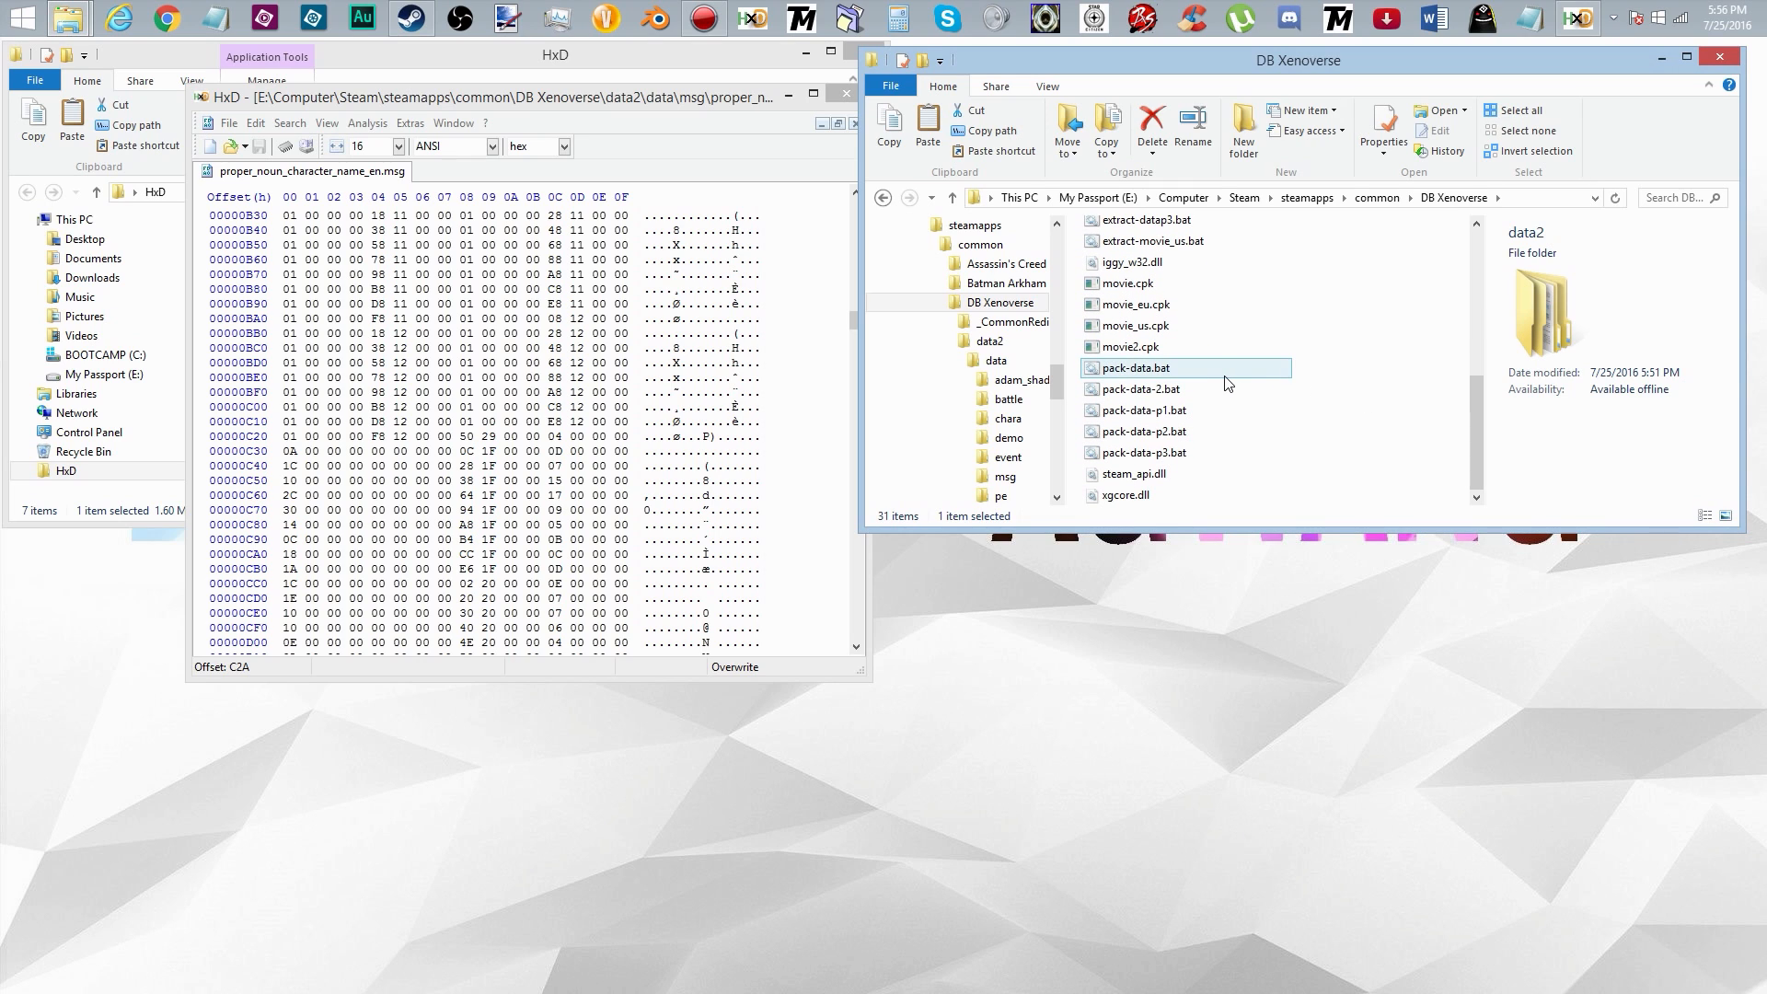
pyautogui.doubleClick(1215, 387)
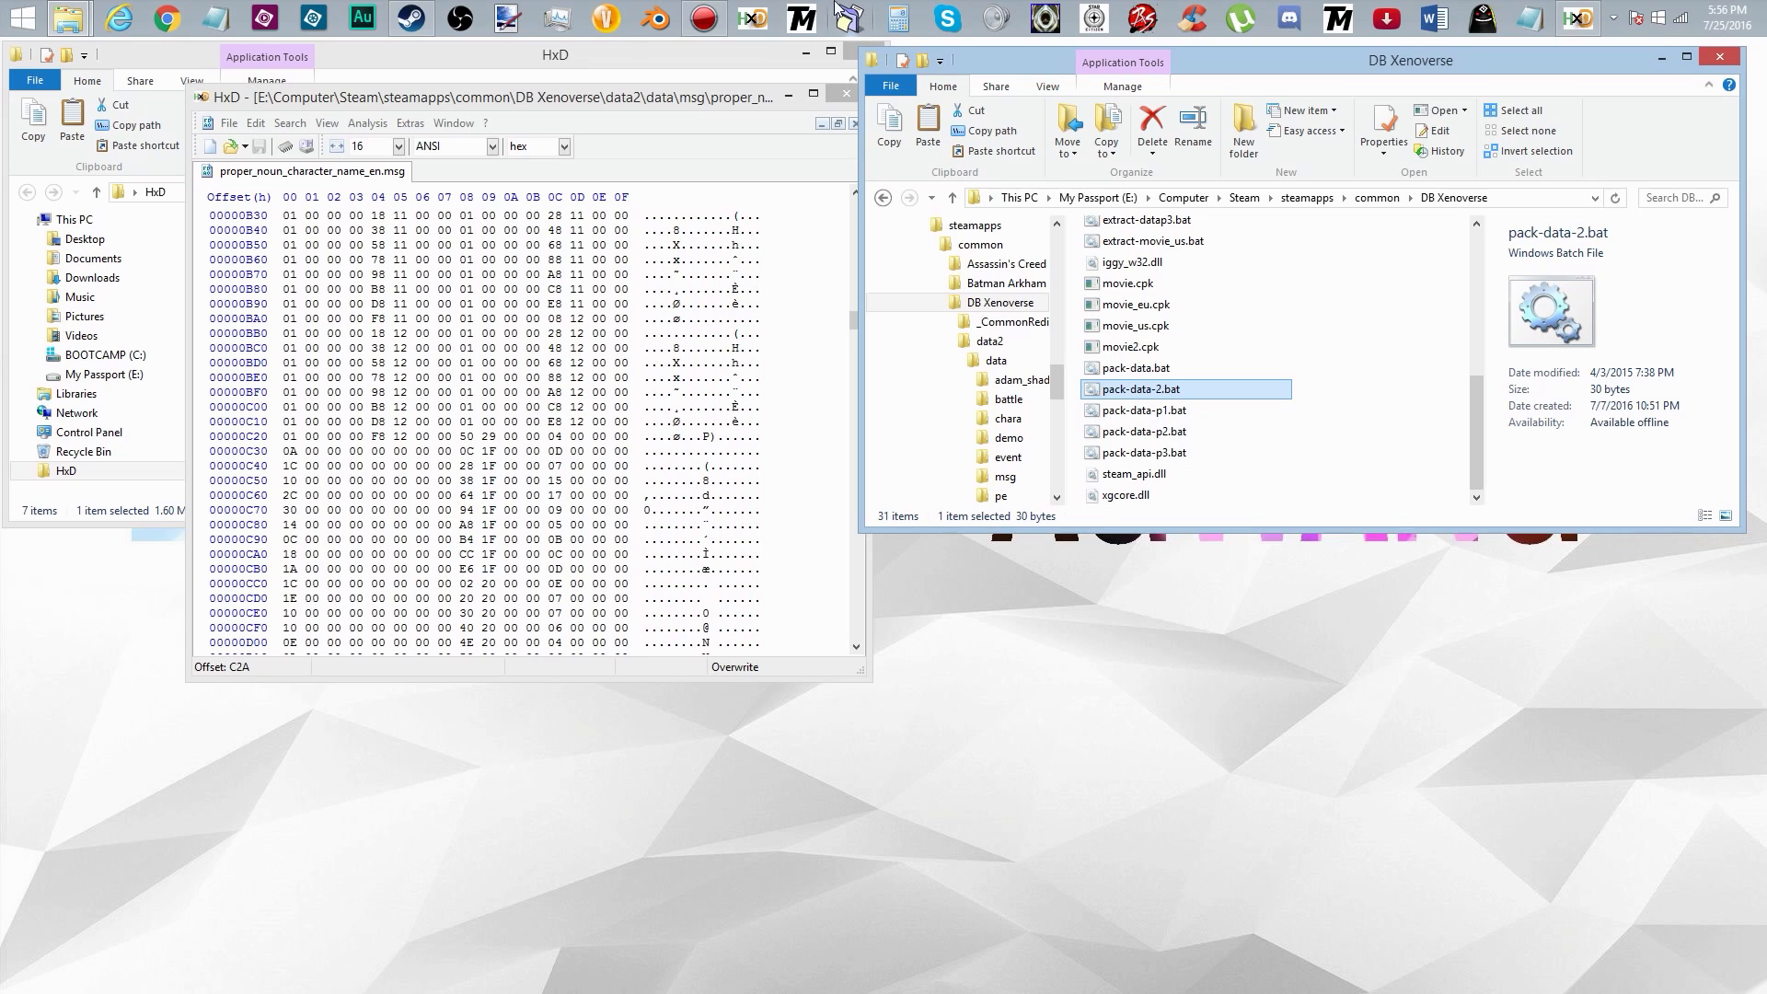
# Step: Try to launch DBXV-Original.exe through TexMod without any texture packages
pyautogui.click(803, 18)
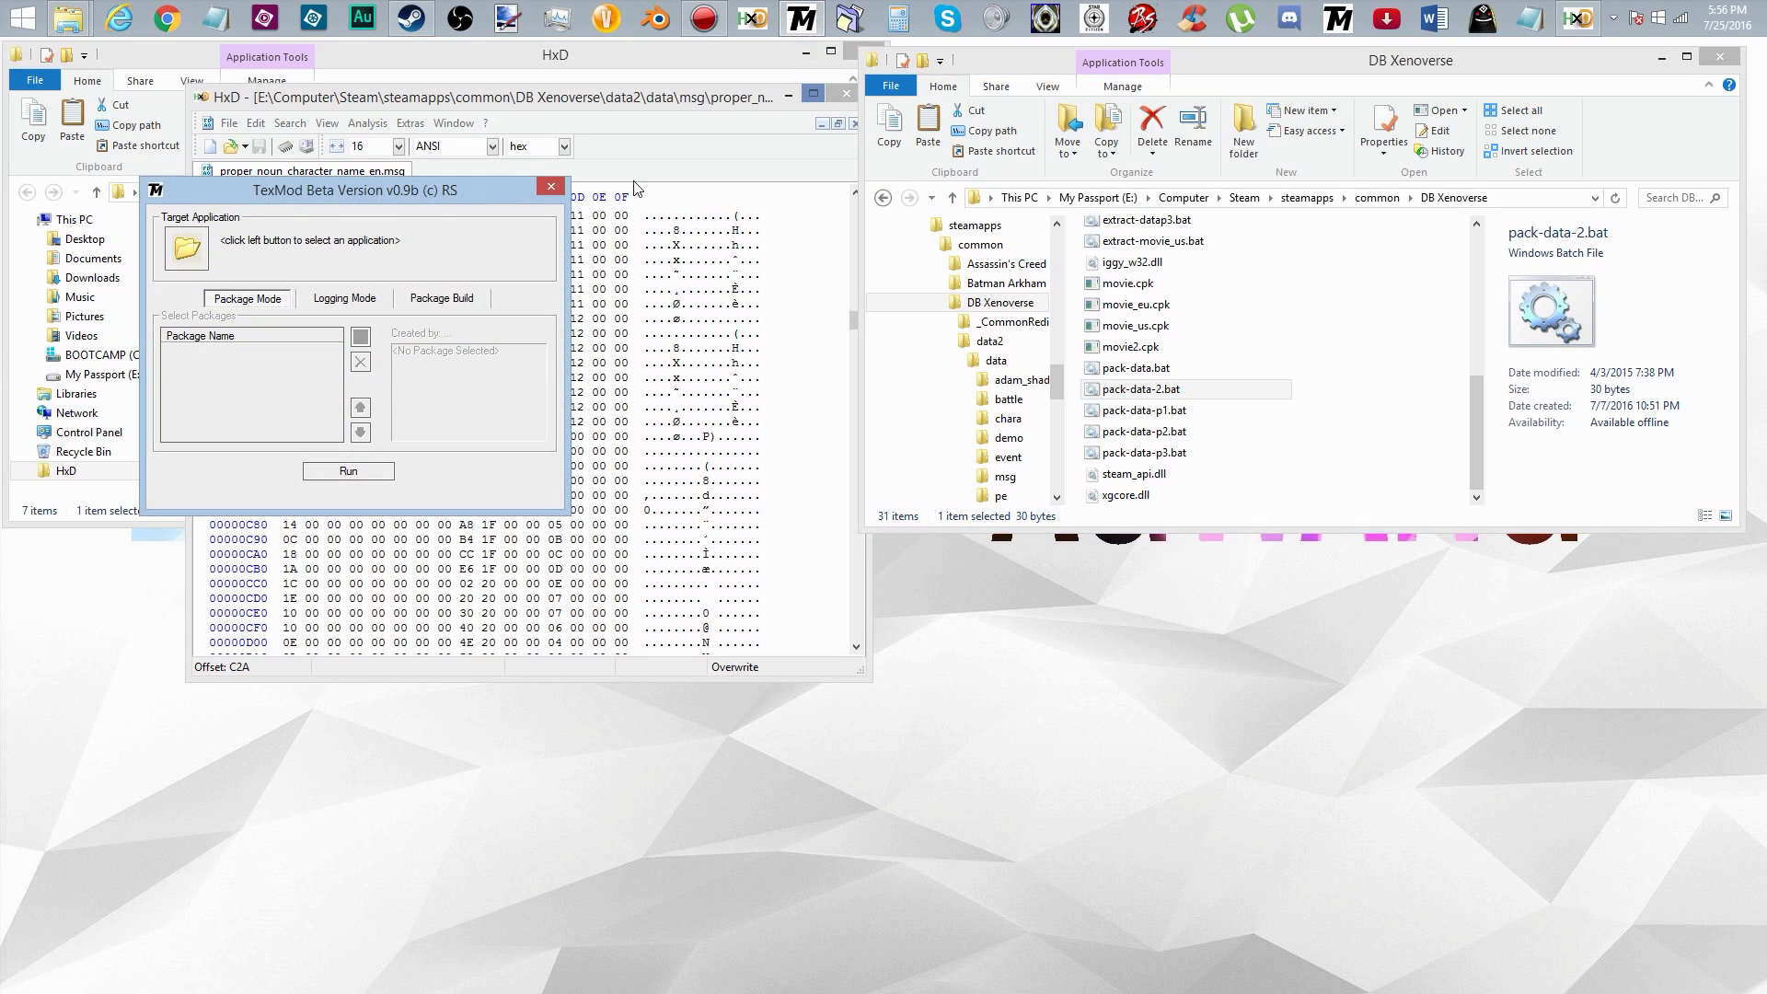
pyautogui.click(186, 248)
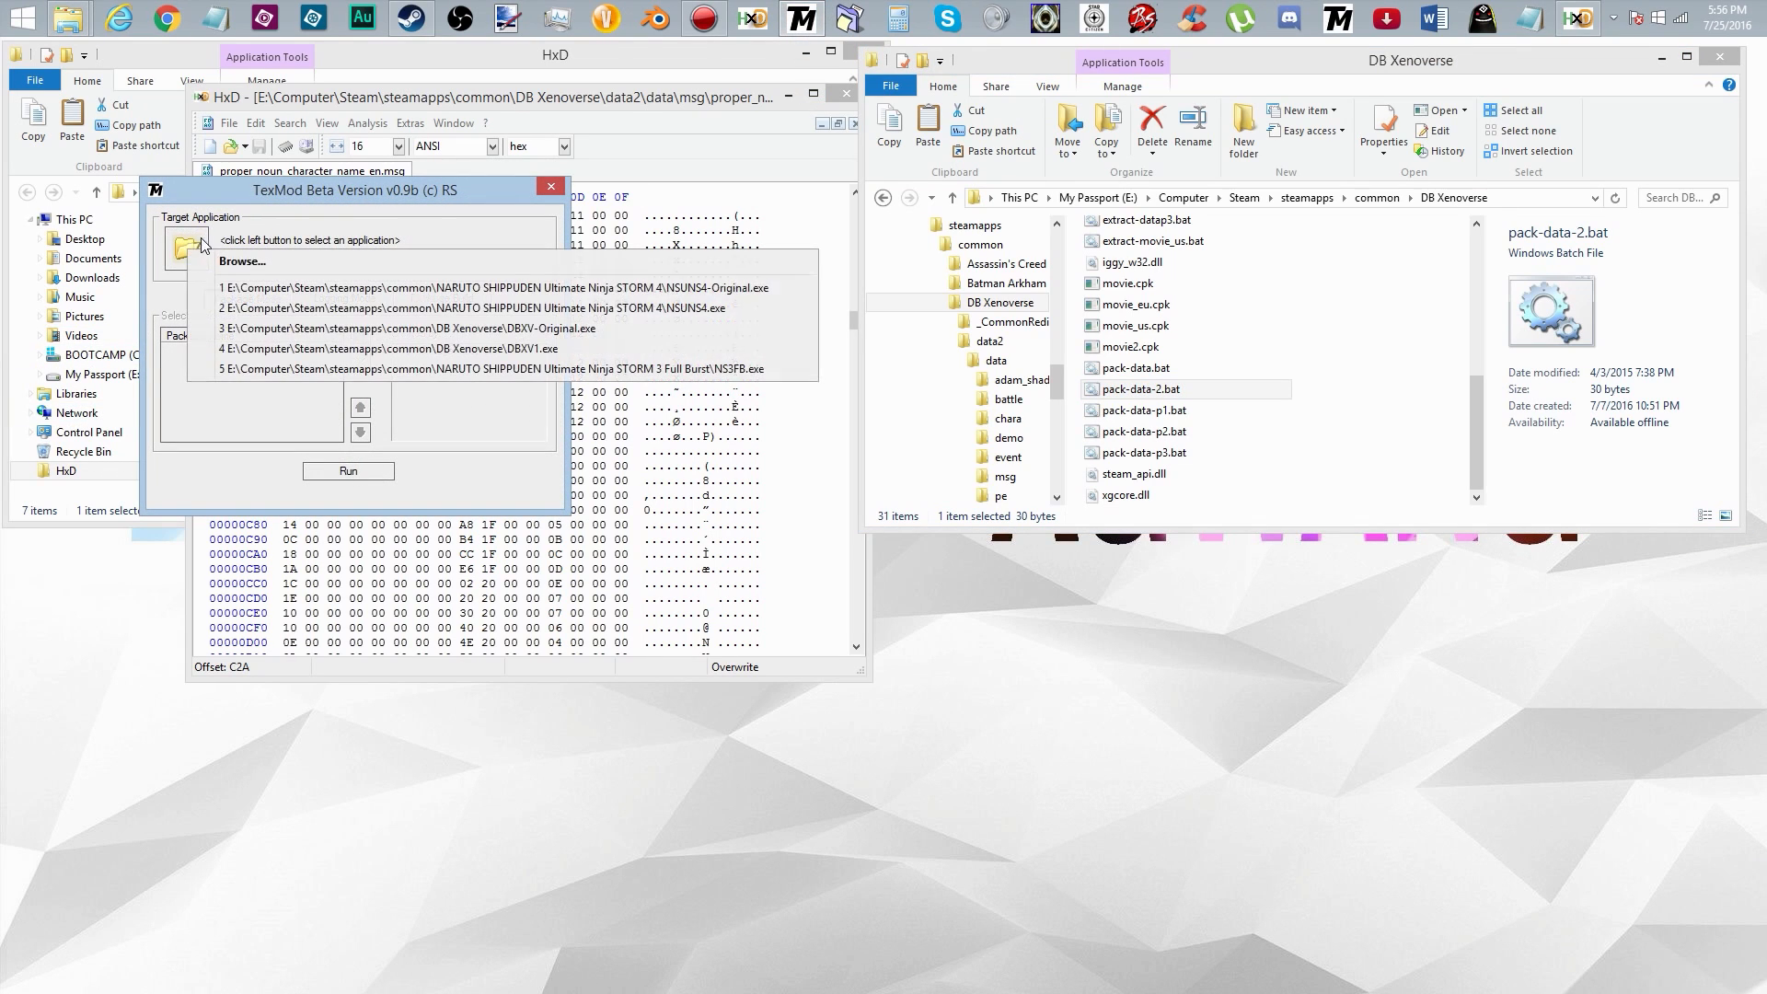
pyautogui.click(361, 329)
pyautogui.click(336, 471)
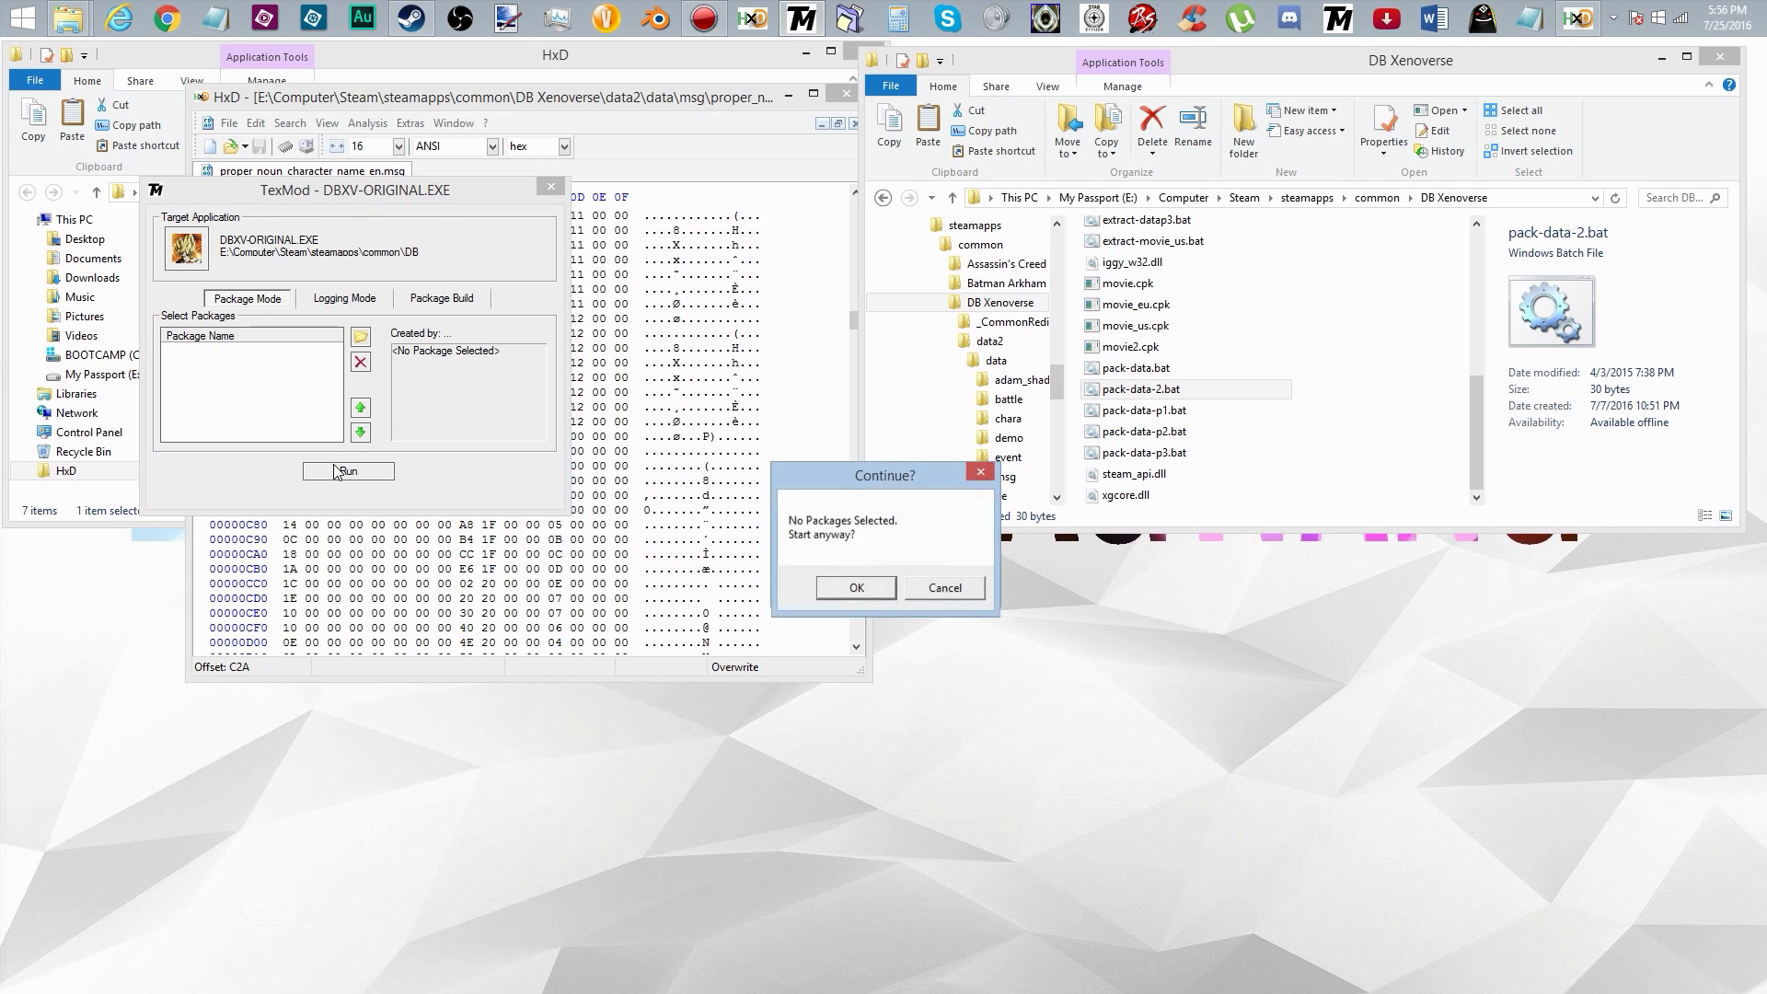
pyautogui.click(838, 580)
# Step: In a fresh TexMod window, target DBXV-Original.exe and run the game with no packages selected
pyautogui.click(219, 265)
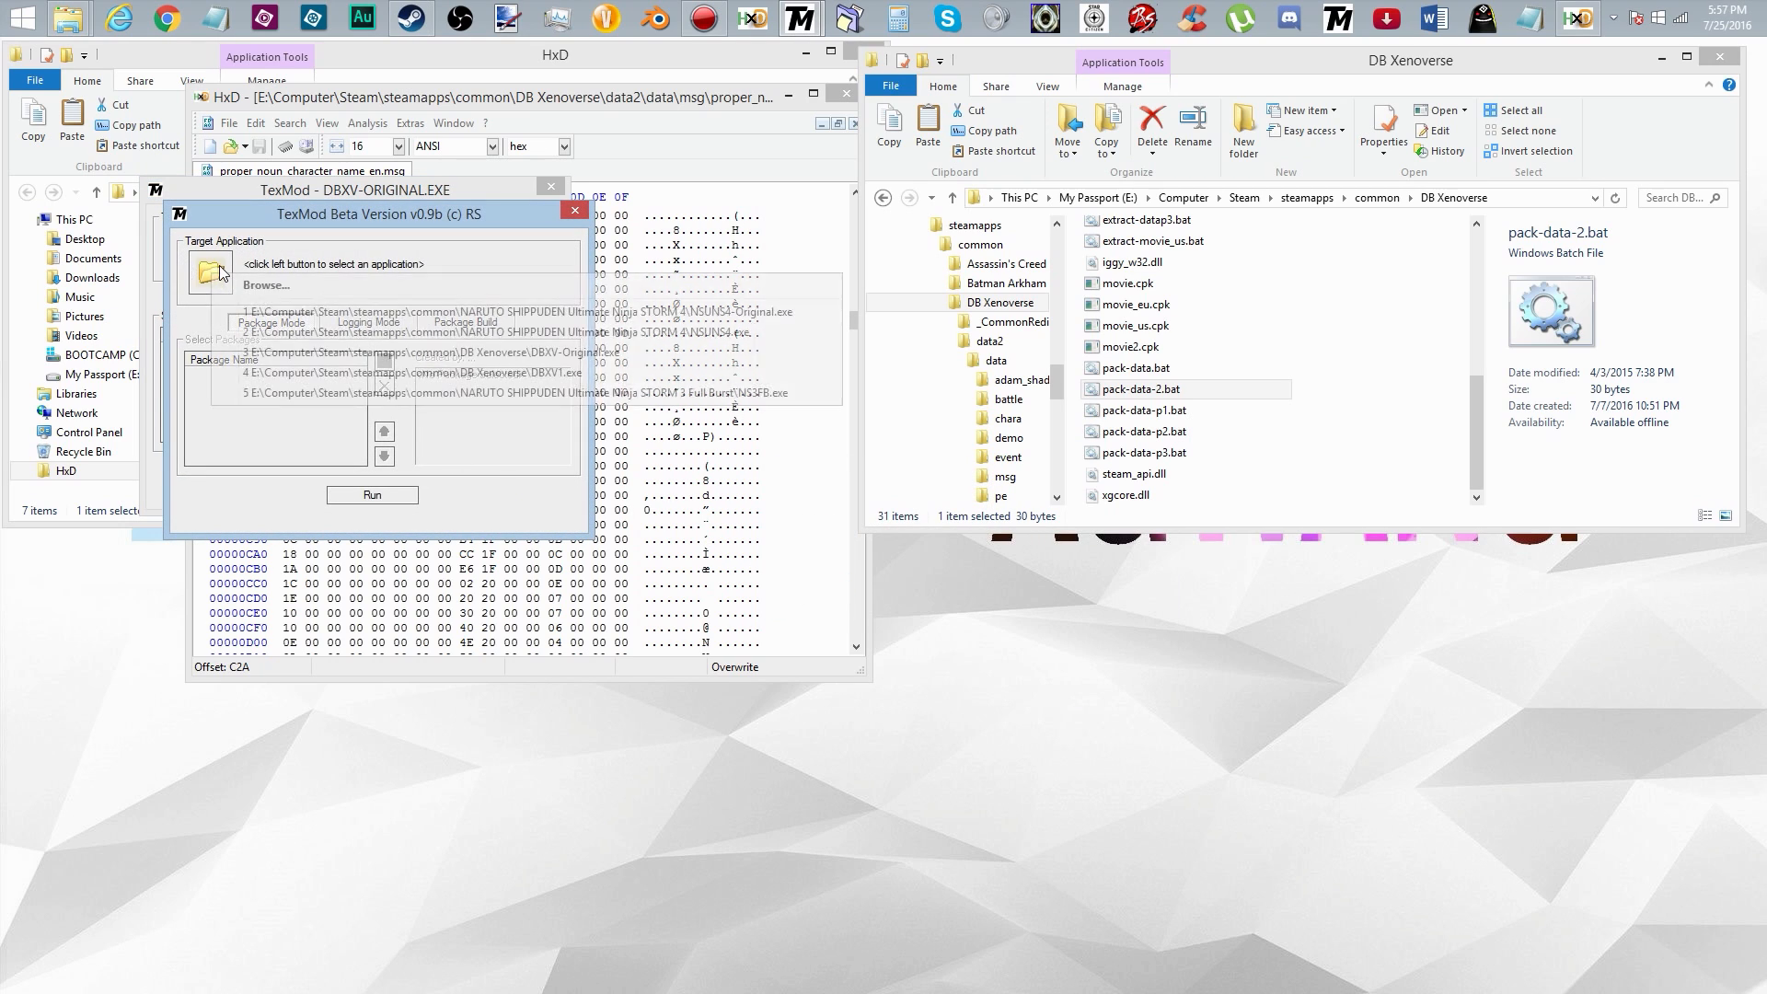
pyautogui.click(404, 352)
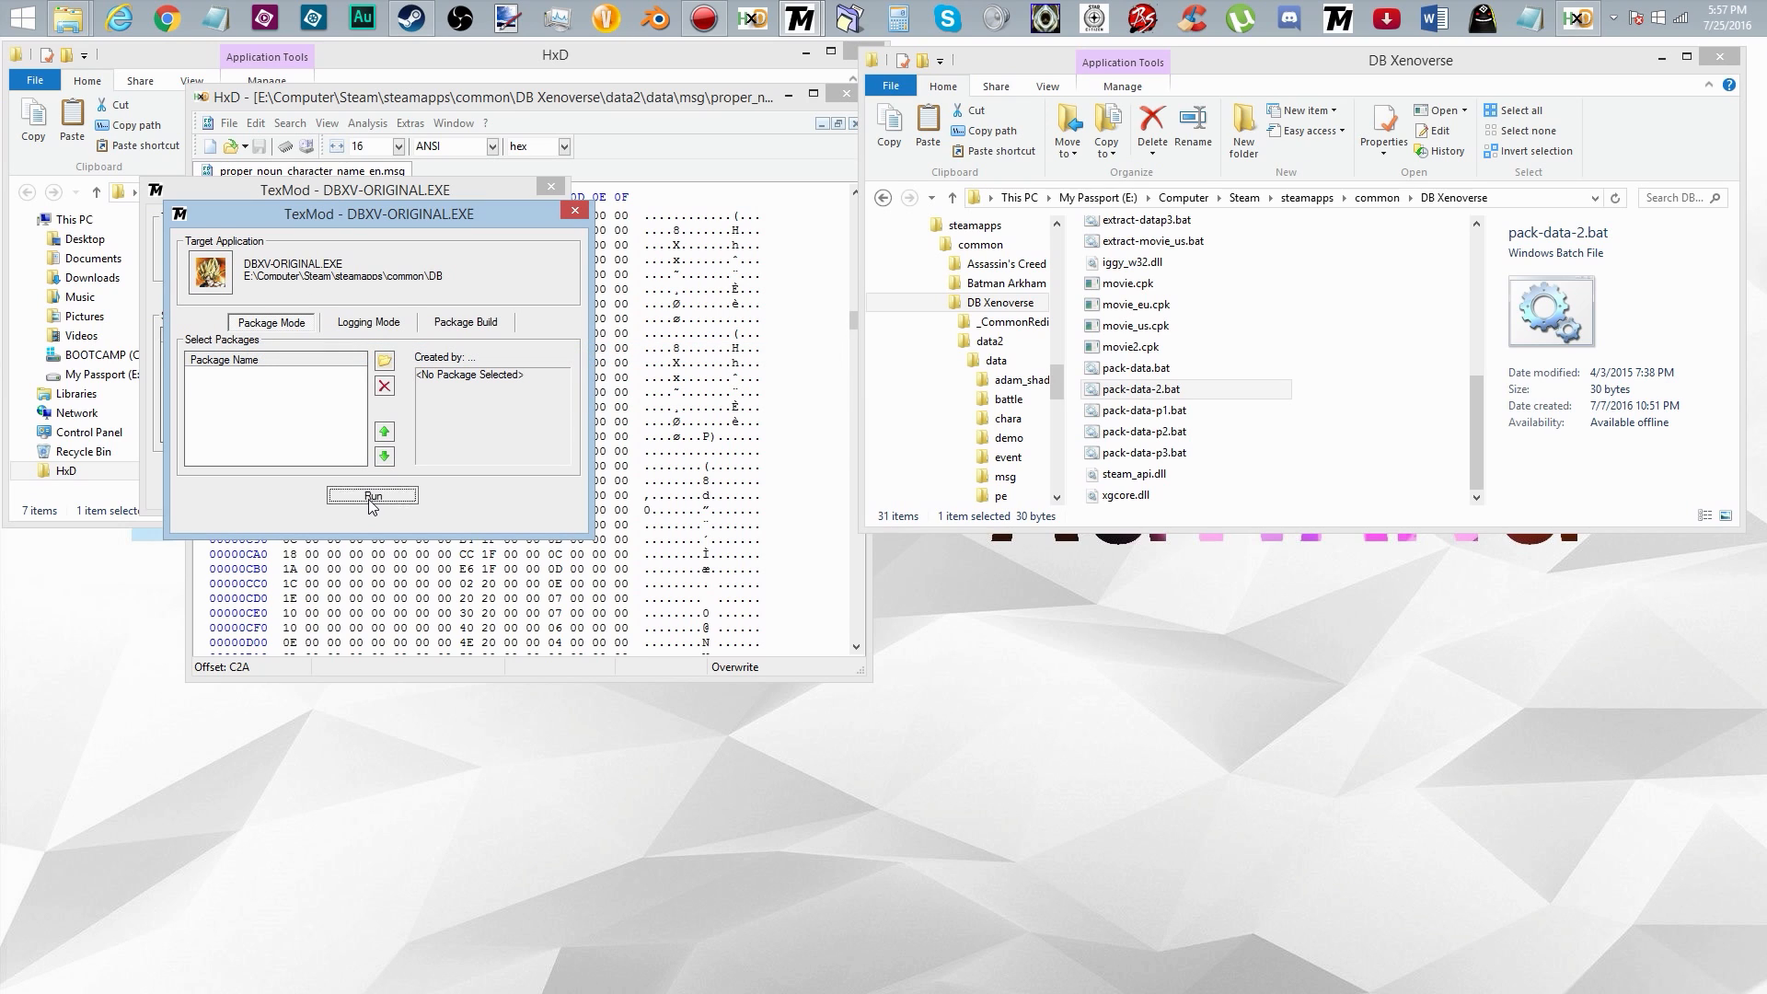
pyautogui.click(372, 498)
pyautogui.click(857, 588)
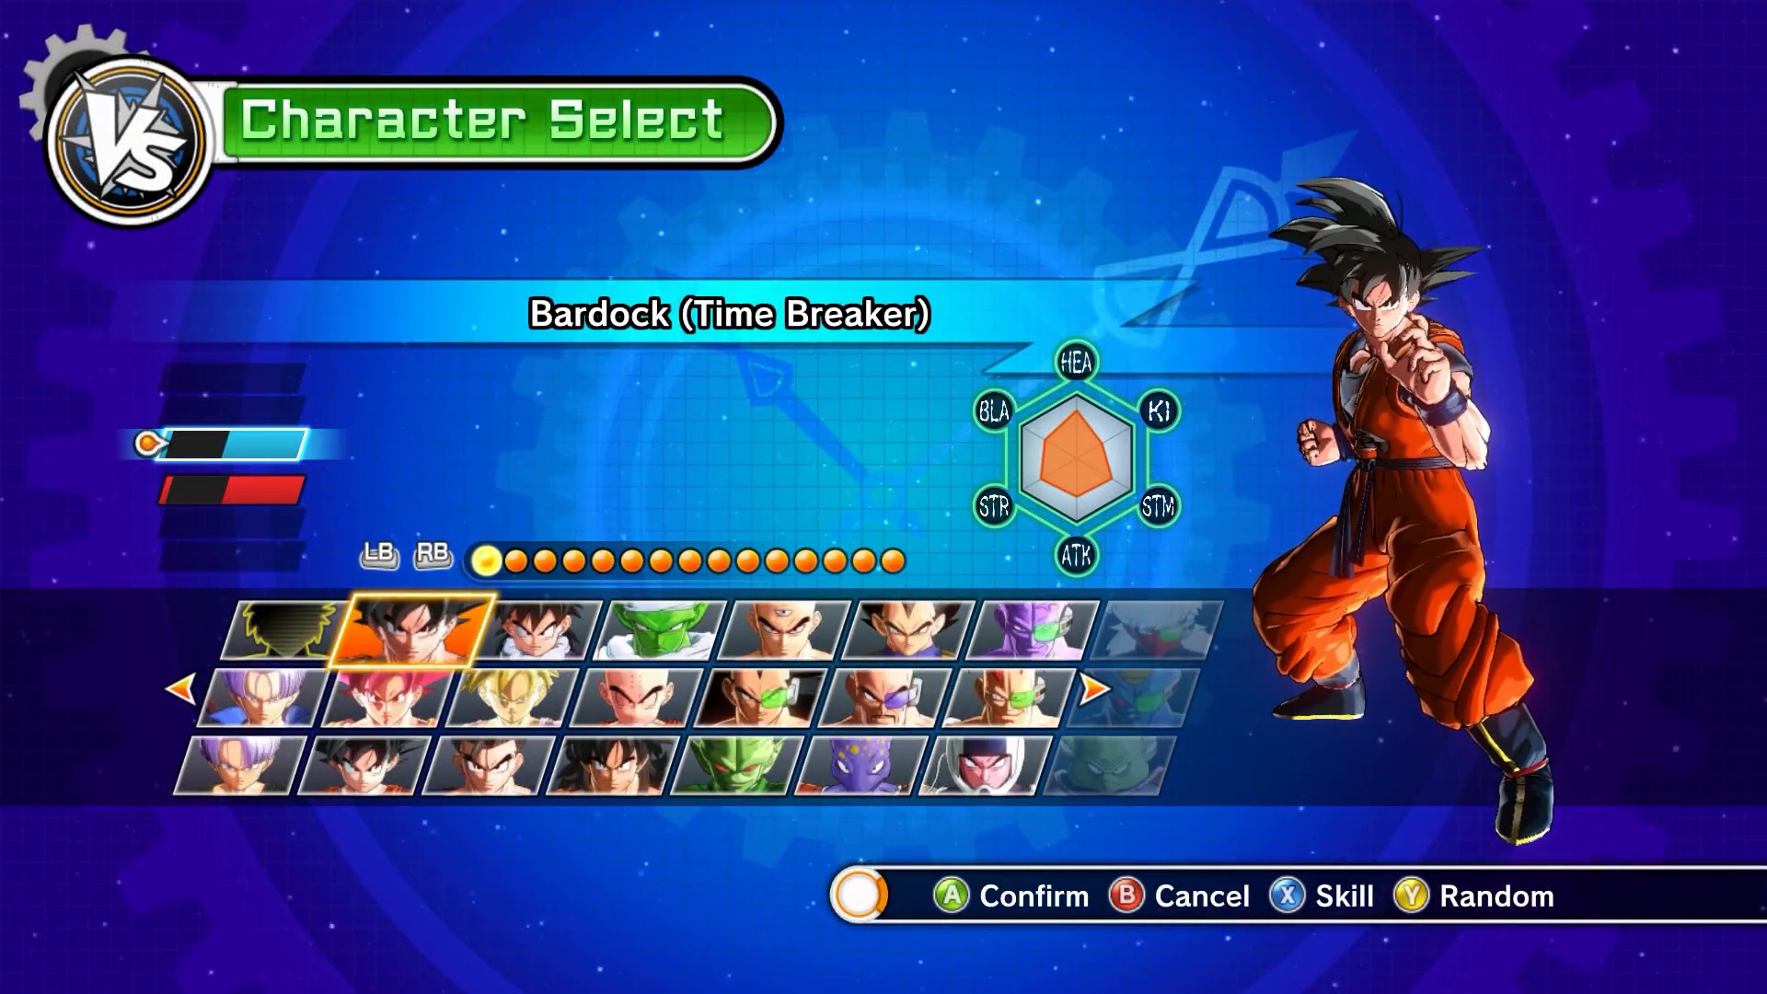
# Step: Set up a versus match with Bardock (Time Breaker) against Trunks (Future) on the Wasteland stage
pyautogui.press('Return')
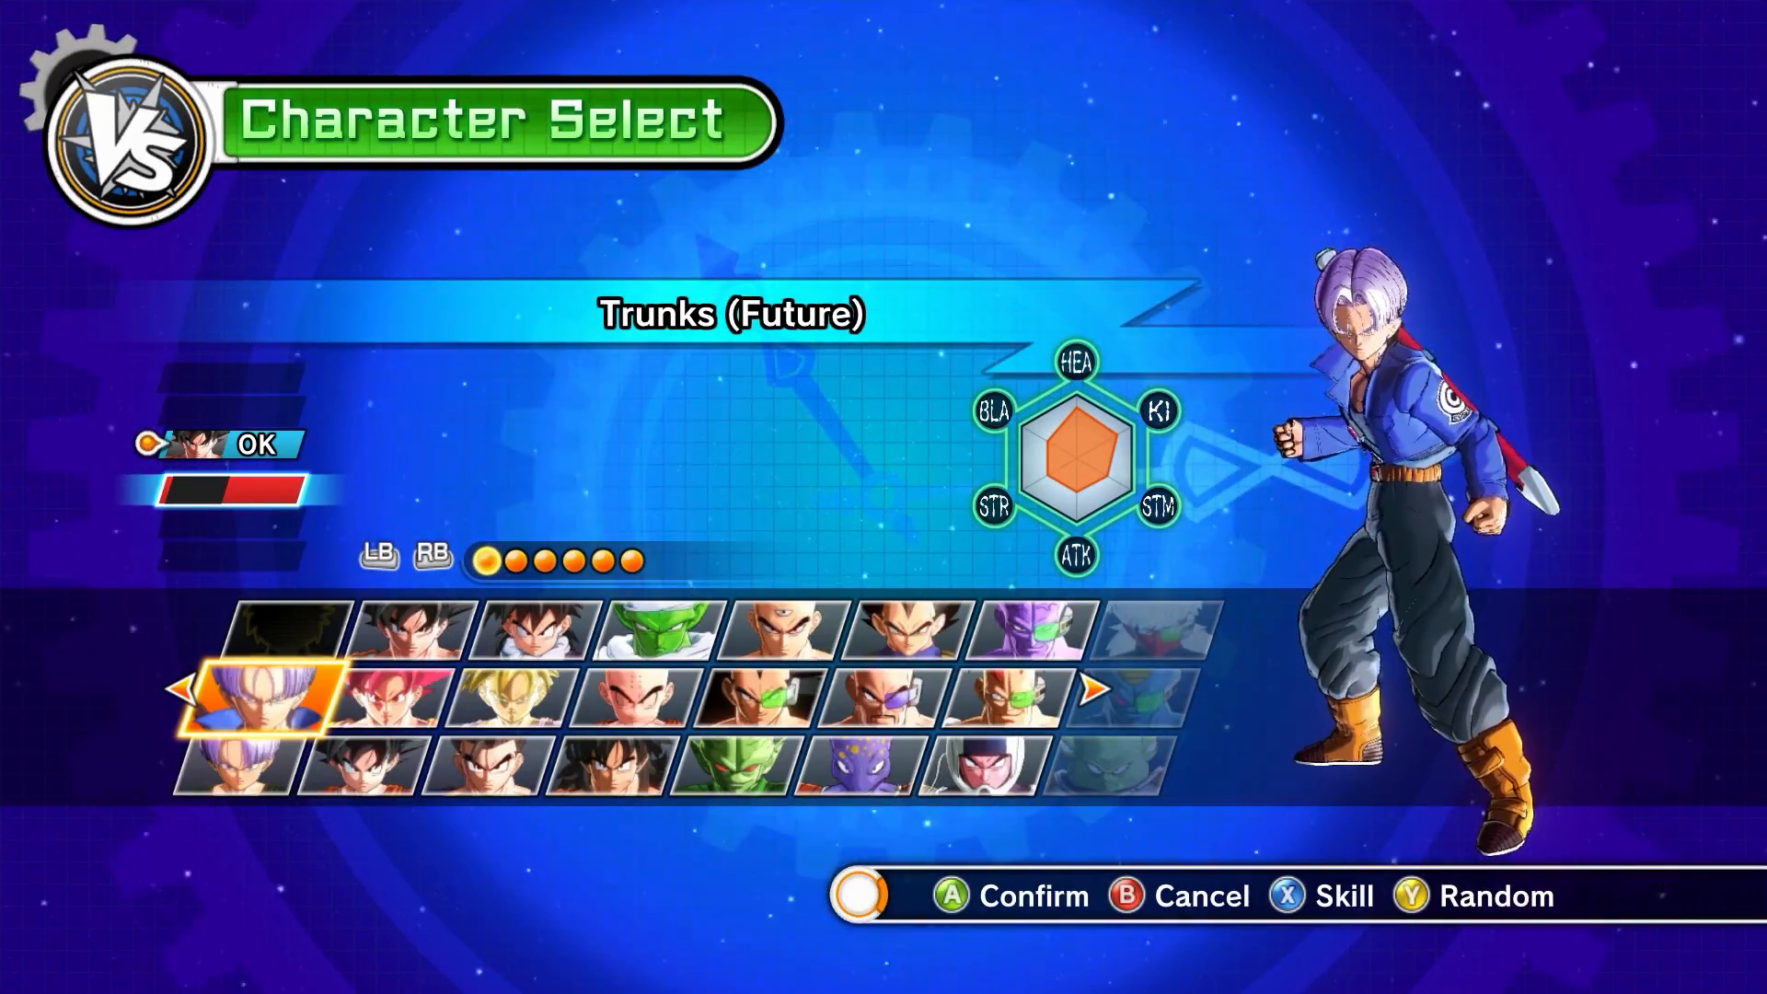
pyautogui.press('Return')
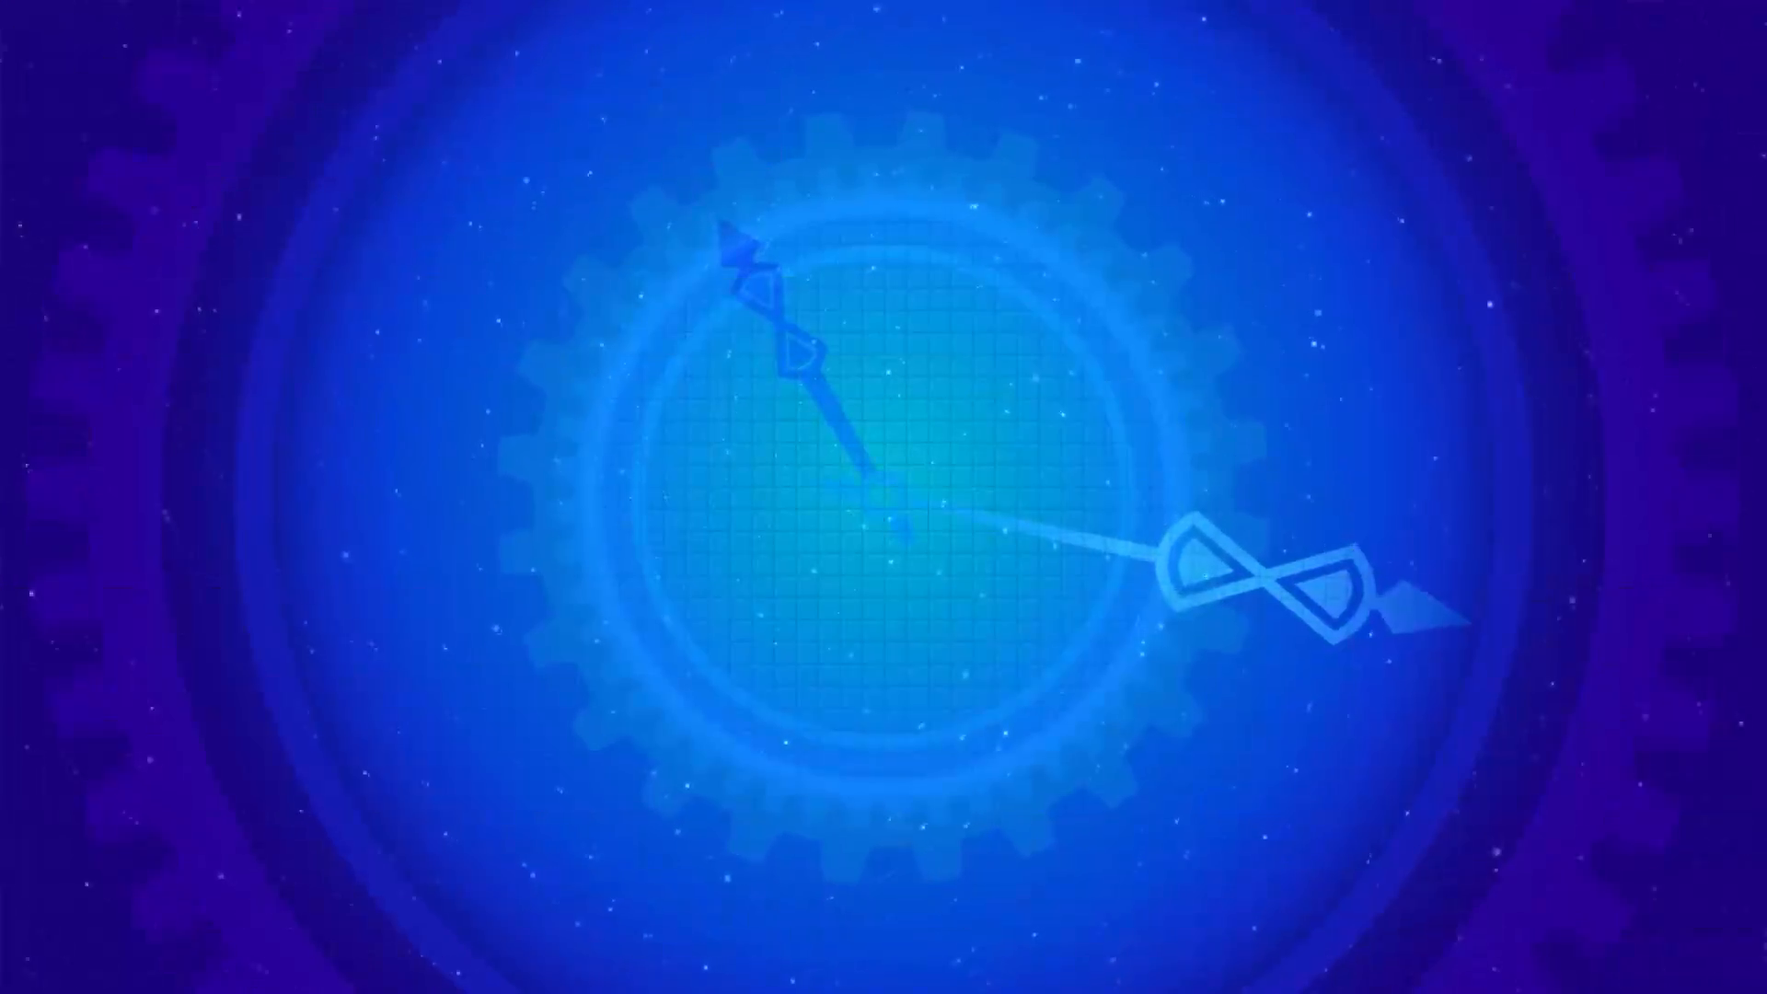
pyautogui.press('Down')
pyautogui.press('Down')
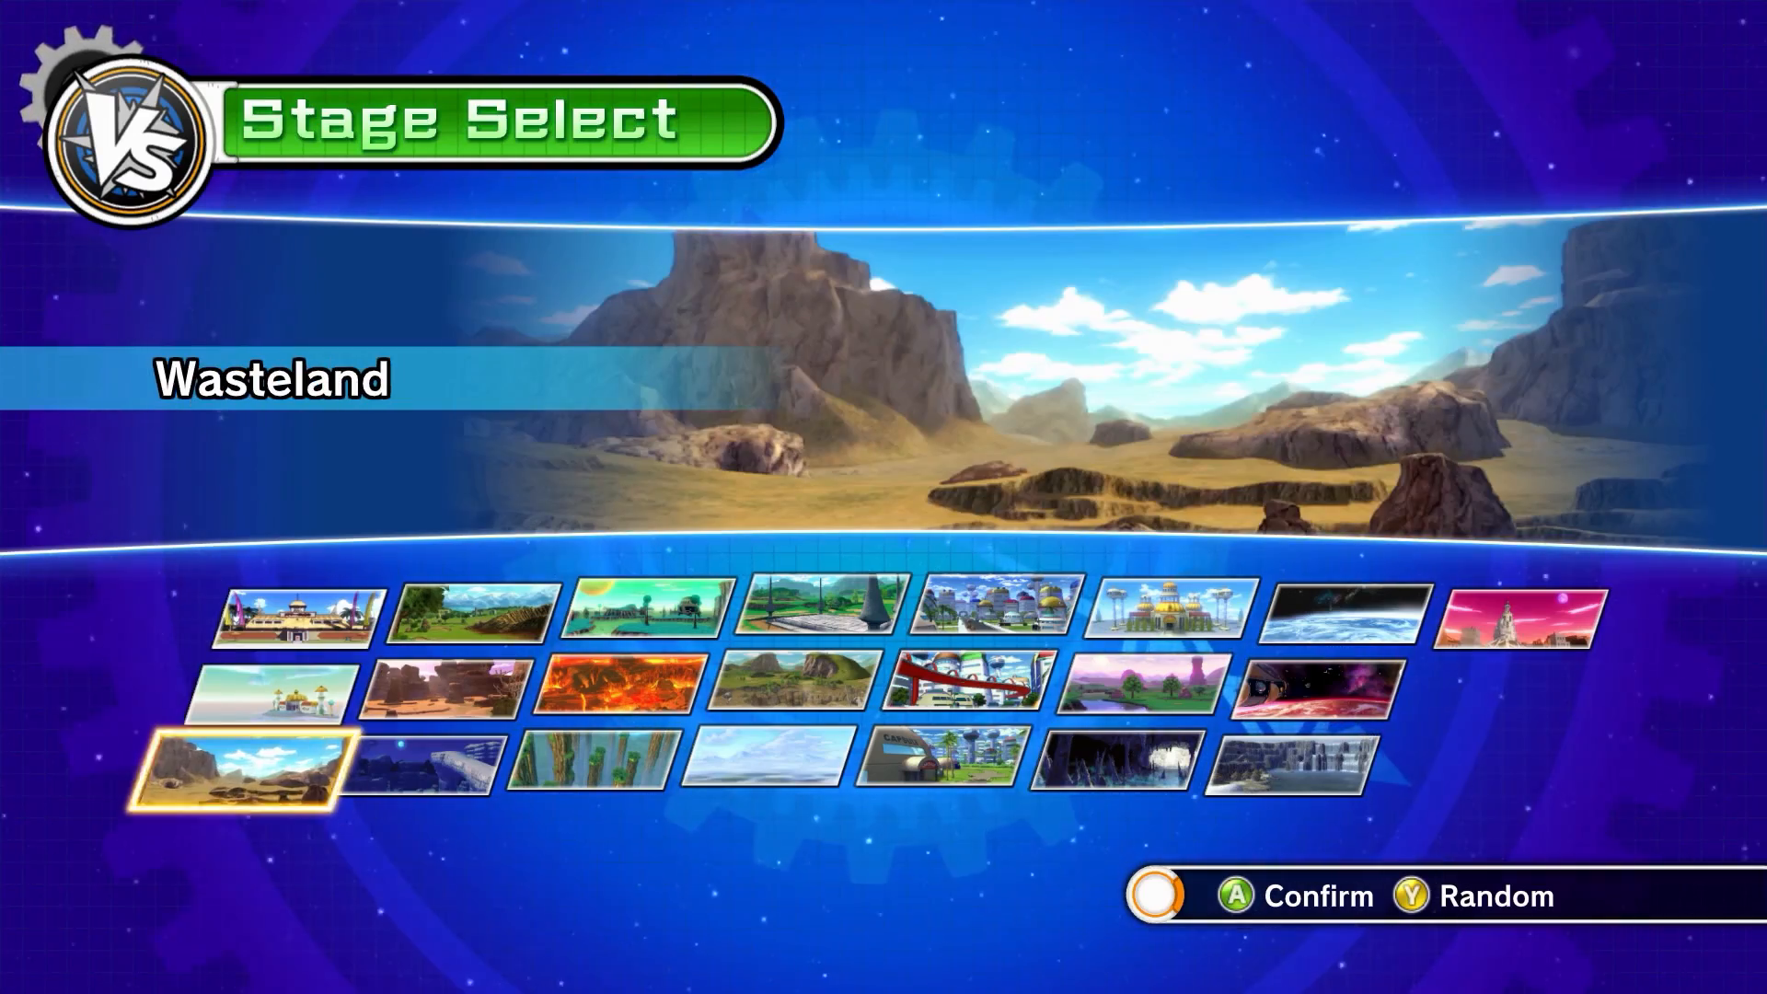
pyautogui.press('Return')
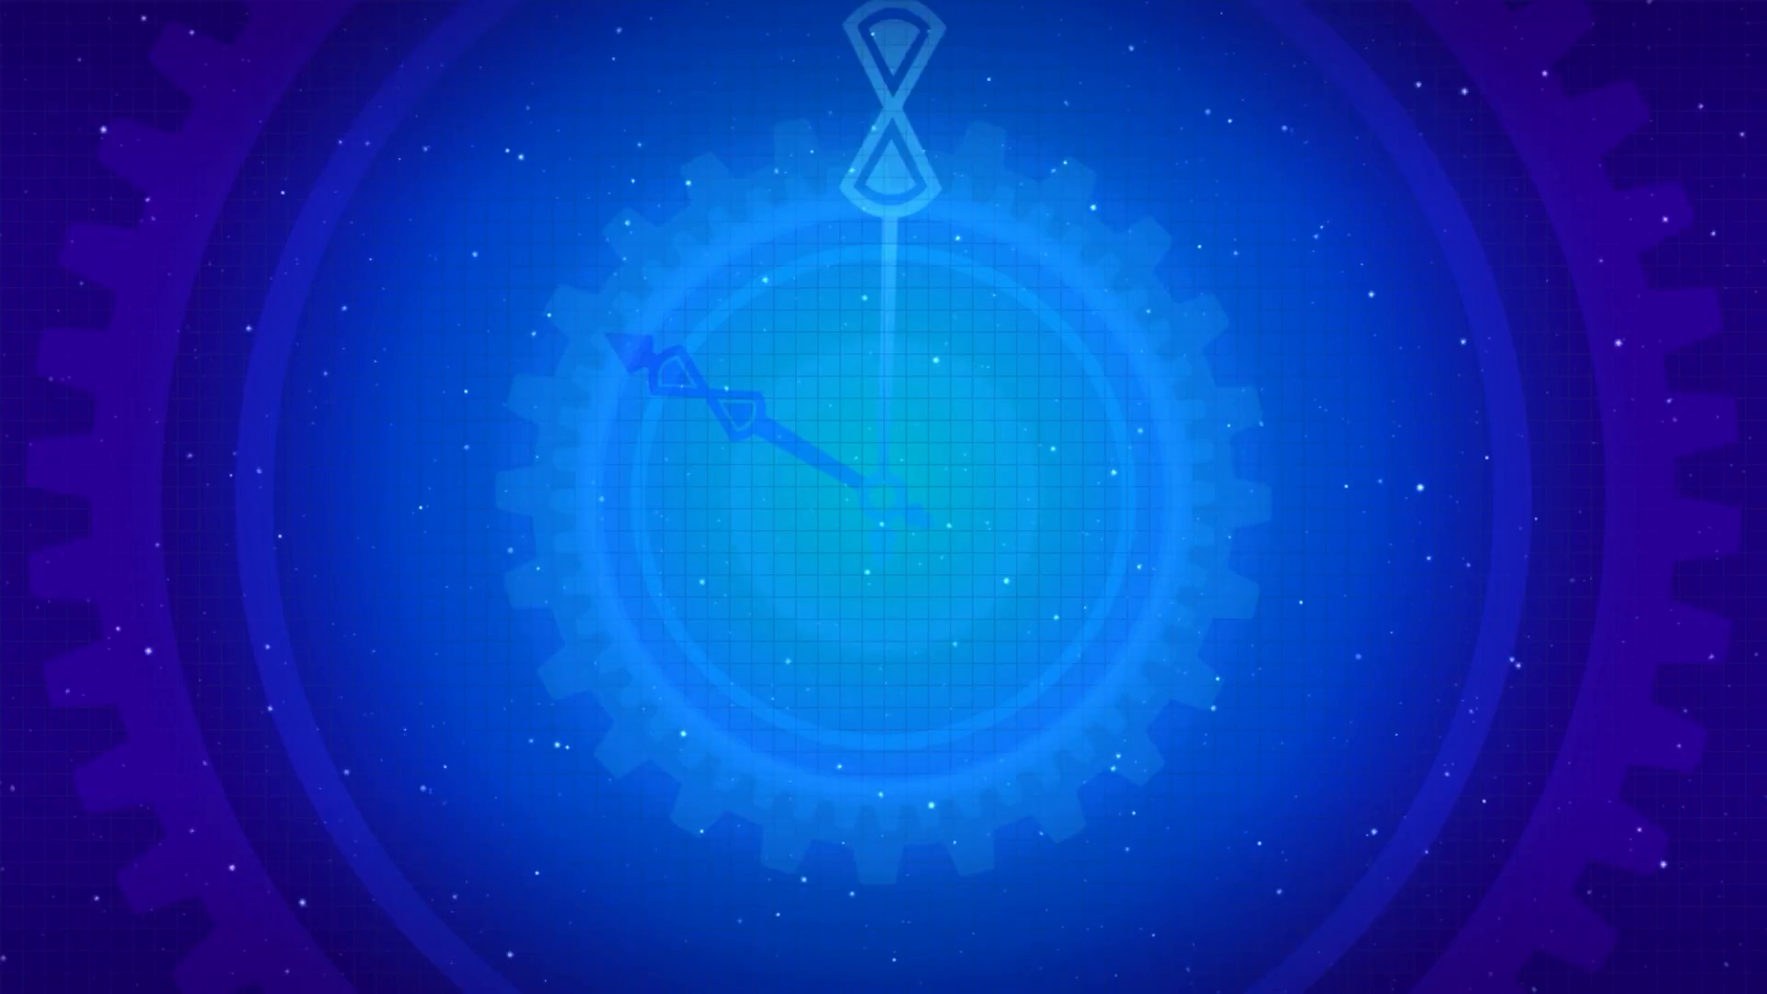